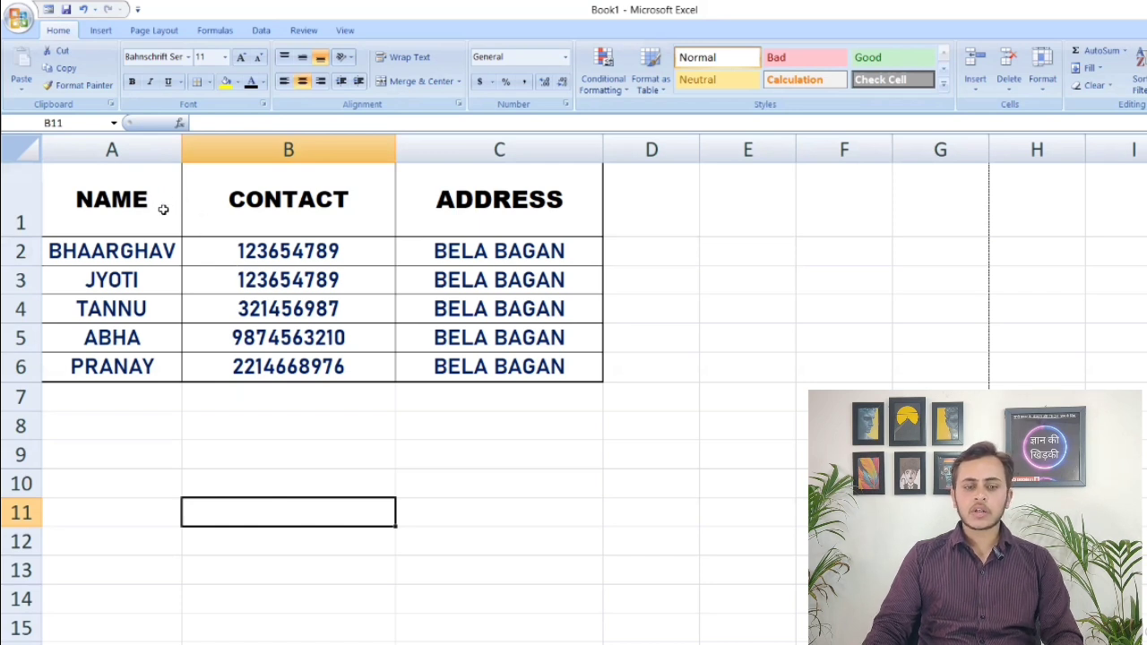
Insert a blank row above the NAME, CONTACT and ADDRESS header row
{"action": "left_click", "coordinate": [126, 201]}
{"action": "left_click", "coordinate": [124, 254]}
{"action": "left_click", "coordinate": [106, 210]}
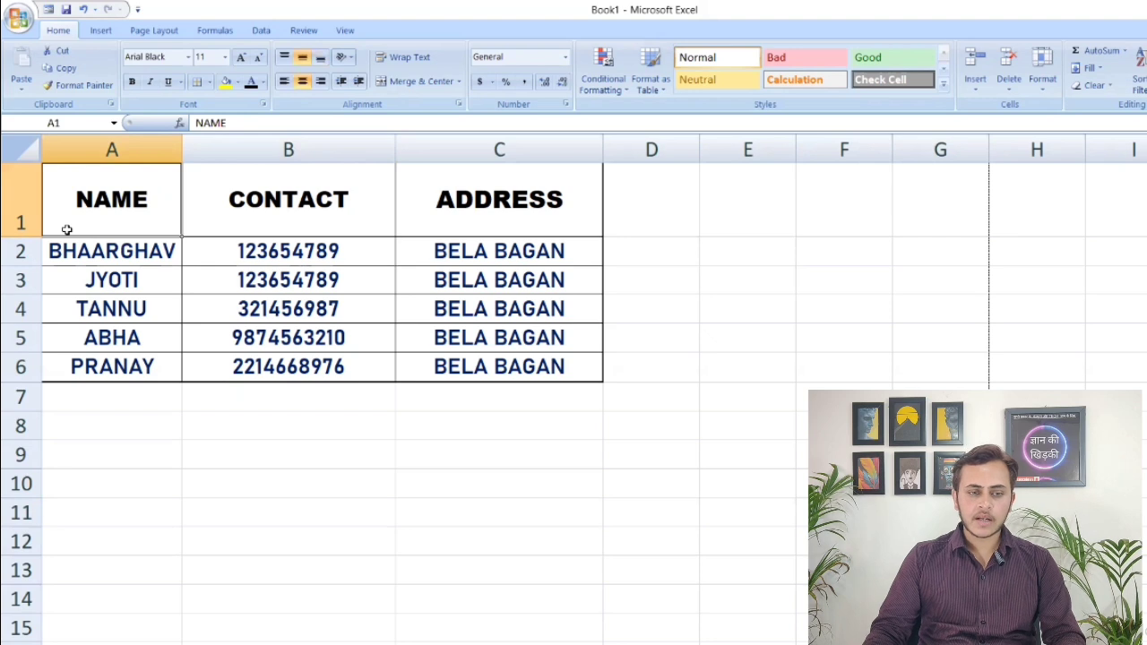
{"action": "right_click", "coordinate": [20, 204]}
{"action": "left_click", "coordinate": [69, 289]}
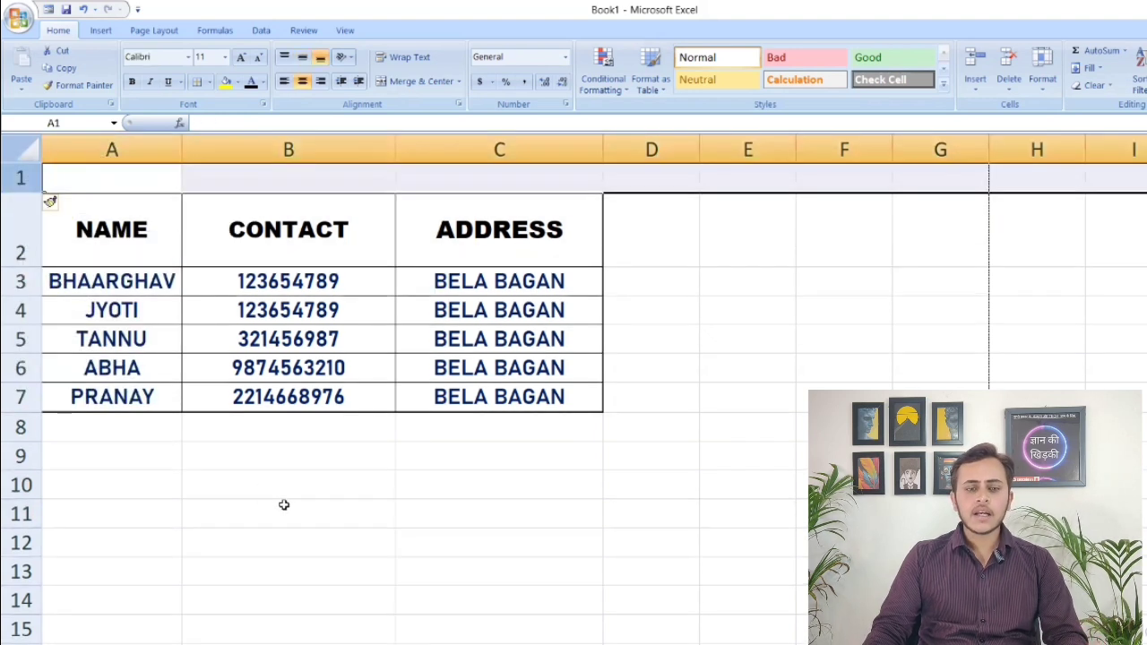
{"action": "left_click", "coordinate": [285, 506]}
Merge and center cells A1:C1 in the empty row above the table headers
{"action": "left_click_drag", "start_coordinate": [137, 180], "coordinate": [475, 182]}
{"action": "left_click", "coordinate": [439, 504]}
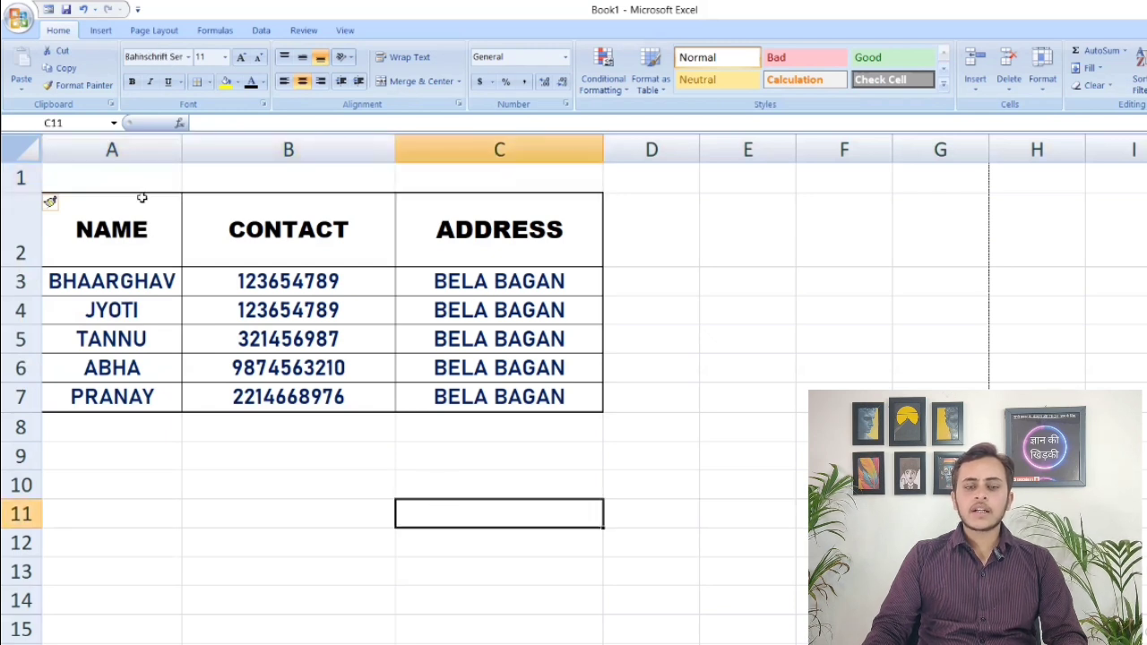
{"action": "left_click_drag", "start_coordinate": [129, 182], "coordinate": [432, 184]}
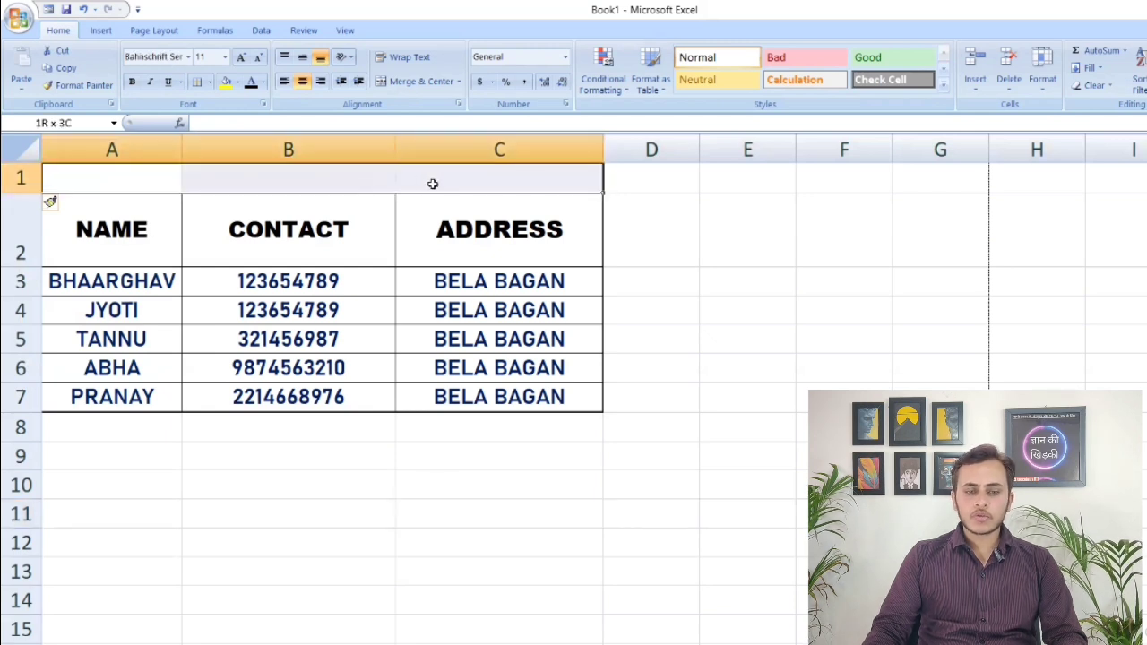
{"action": "left_click", "coordinate": [458, 80]}
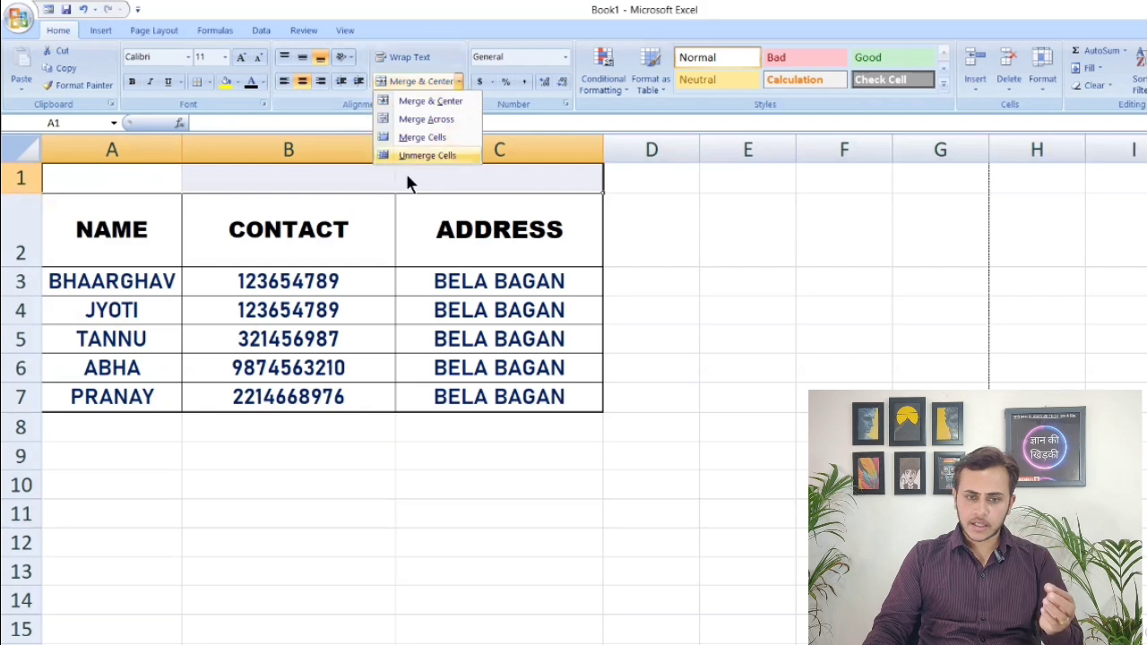
{"action": "left_click", "coordinate": [402, 101]}
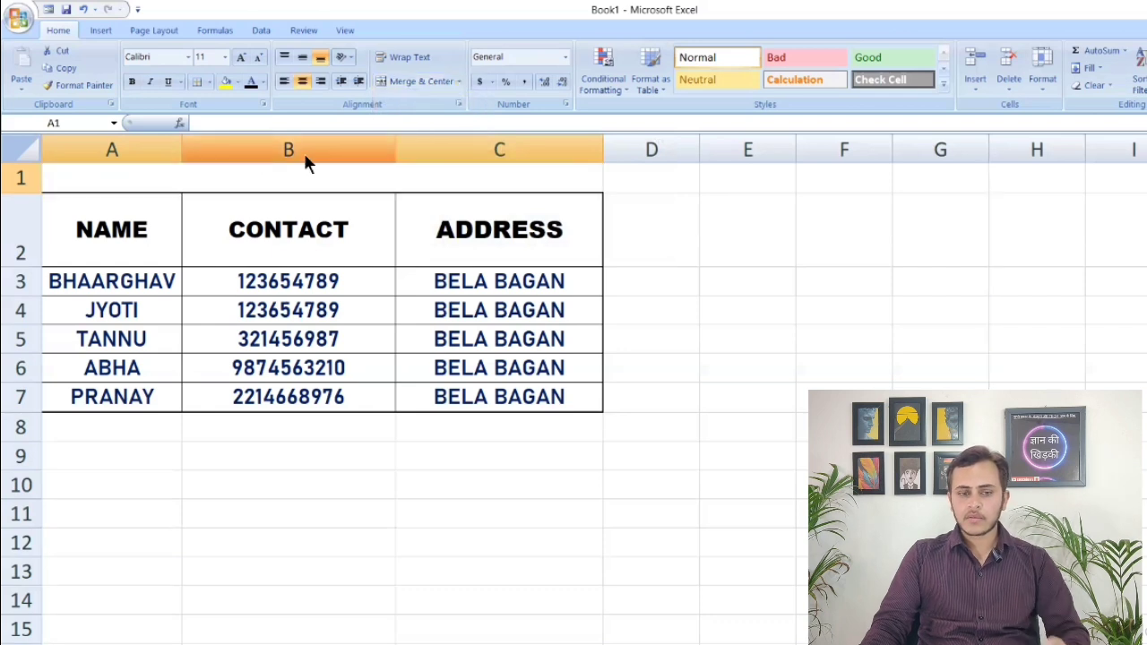
Enter the title DATA ENTRY in the merged cell above the table
{"action": "double_click", "coordinate": [356, 176]}
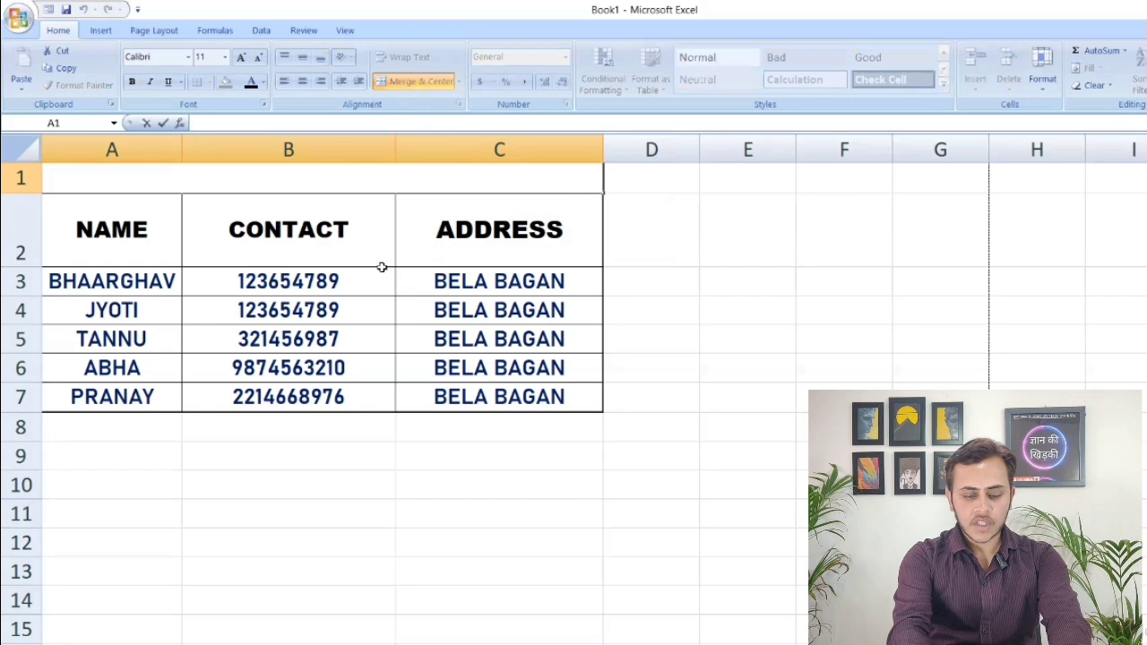
{"action": "type", "text": "DATA EN"}
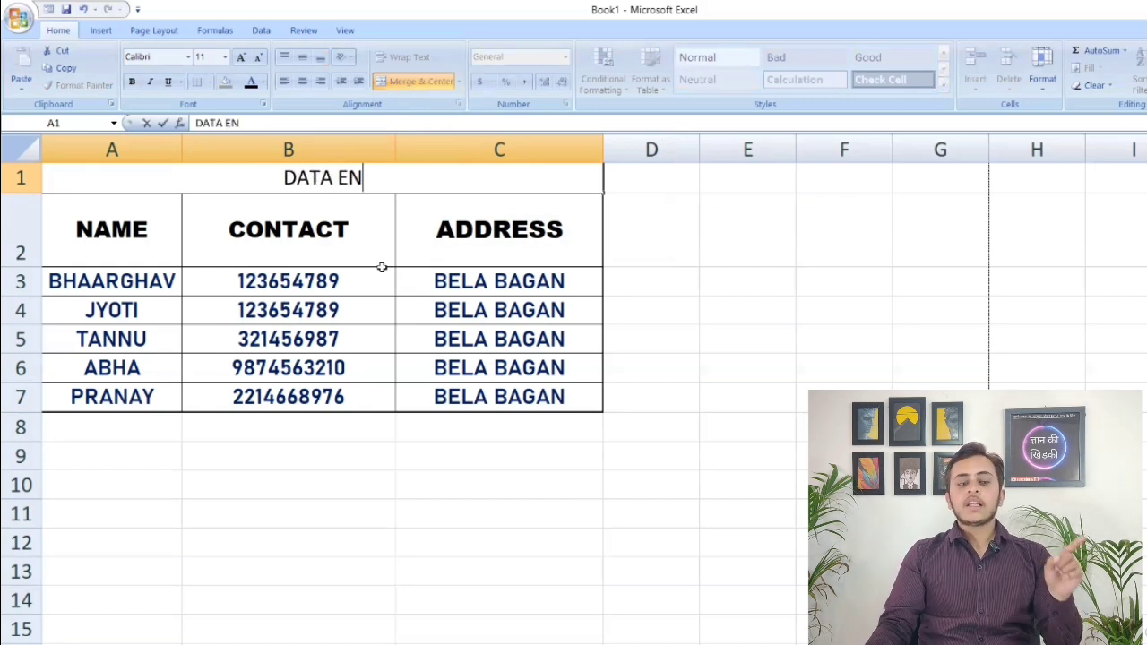
{"action": "type", "text": "TRY"}
{"action": "left_click", "coordinate": [486, 593]}
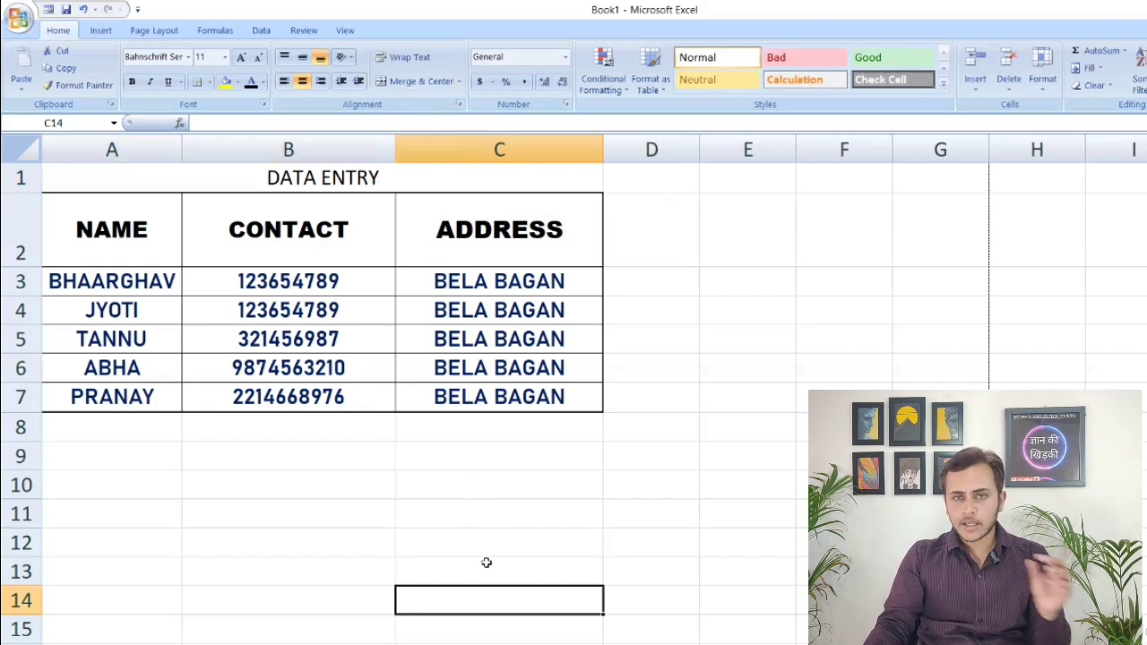
Fill the DATA ENTRY title cell with yellow
{"action": "left_click", "coordinate": [320, 184]}
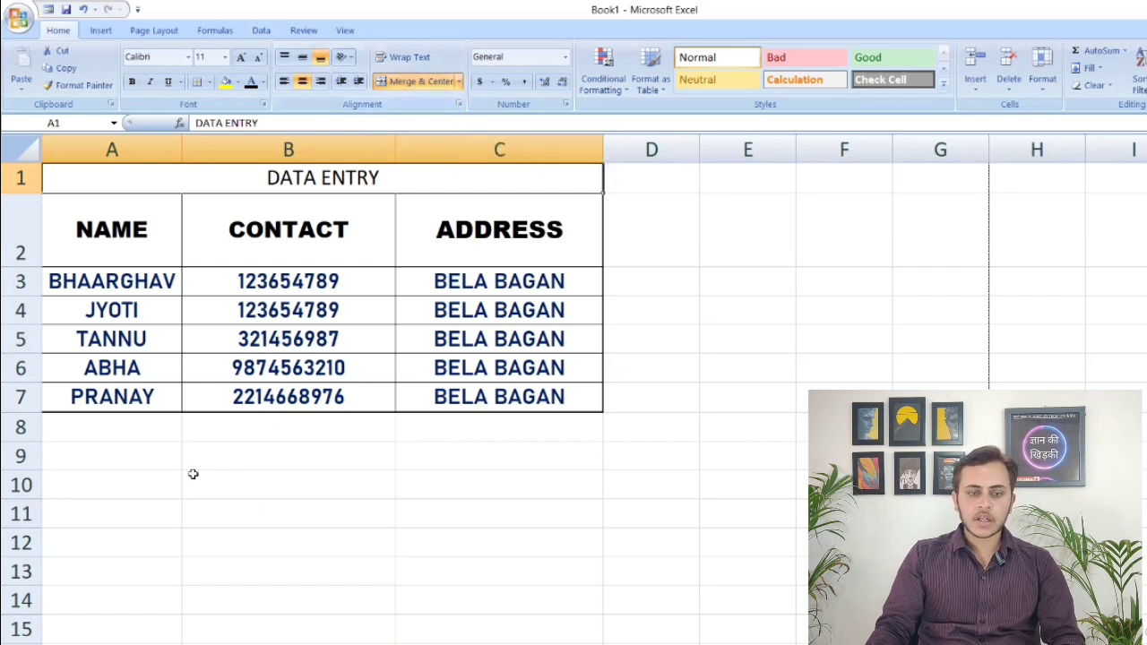
{"action": "left_click", "coordinate": [226, 81]}
{"action": "left_click", "coordinate": [398, 578]}
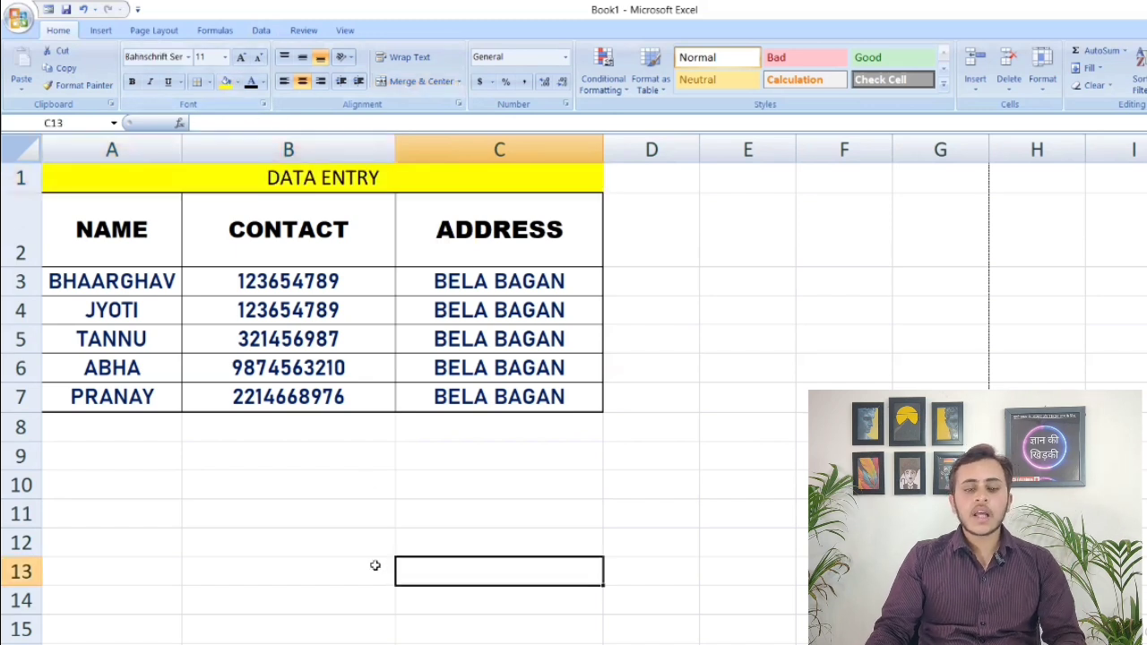
{"action": "left_click", "coordinate": [276, 540]}
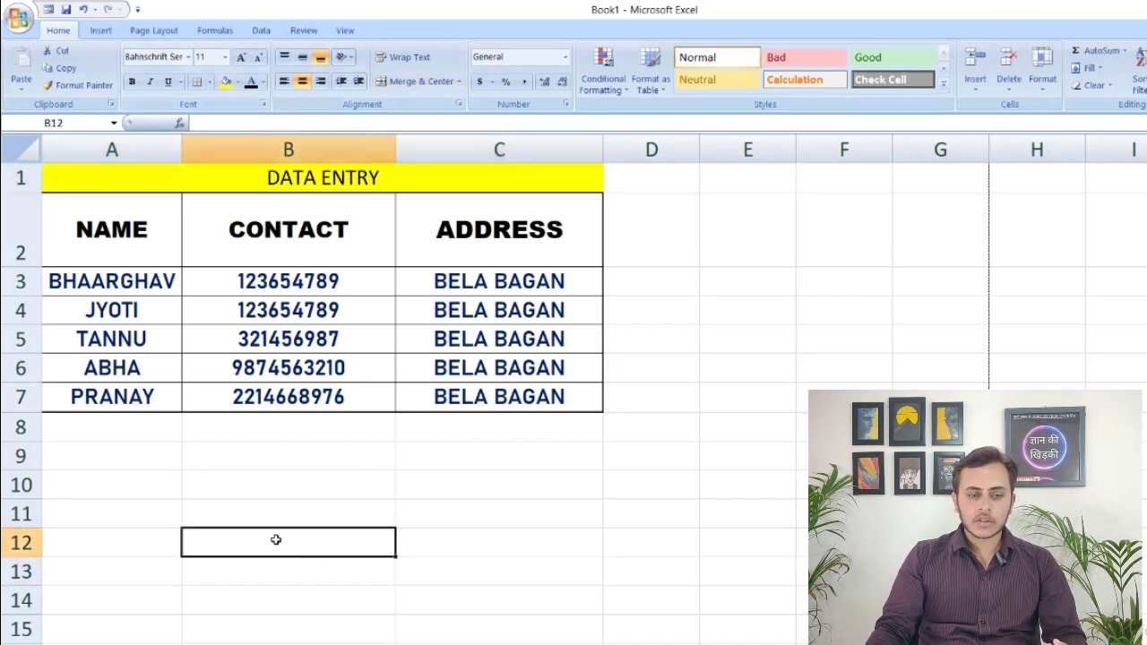
Apply all borders to the empty range A9:C15 below the table
{"action": "scroll", "coordinate": [276, 540], "scroll_direction": "down", "scroll_amount": 2}
{"action": "key", "text": "Return"}
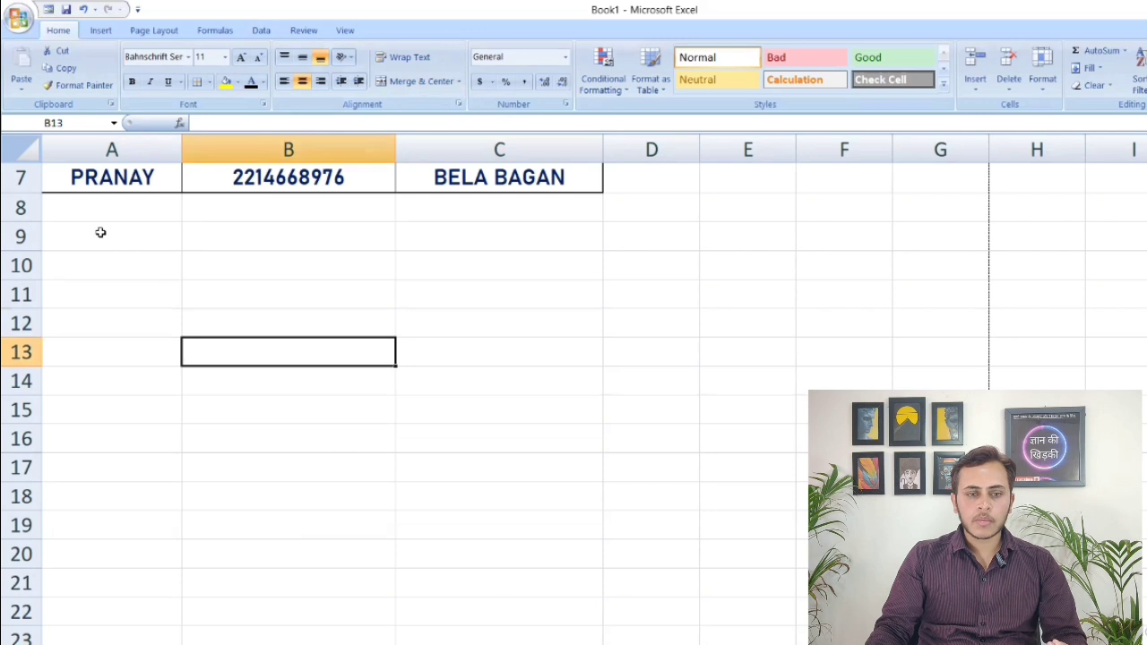
{"action": "left_click_drag", "start_coordinate": [93, 236], "coordinate": [481, 406]}
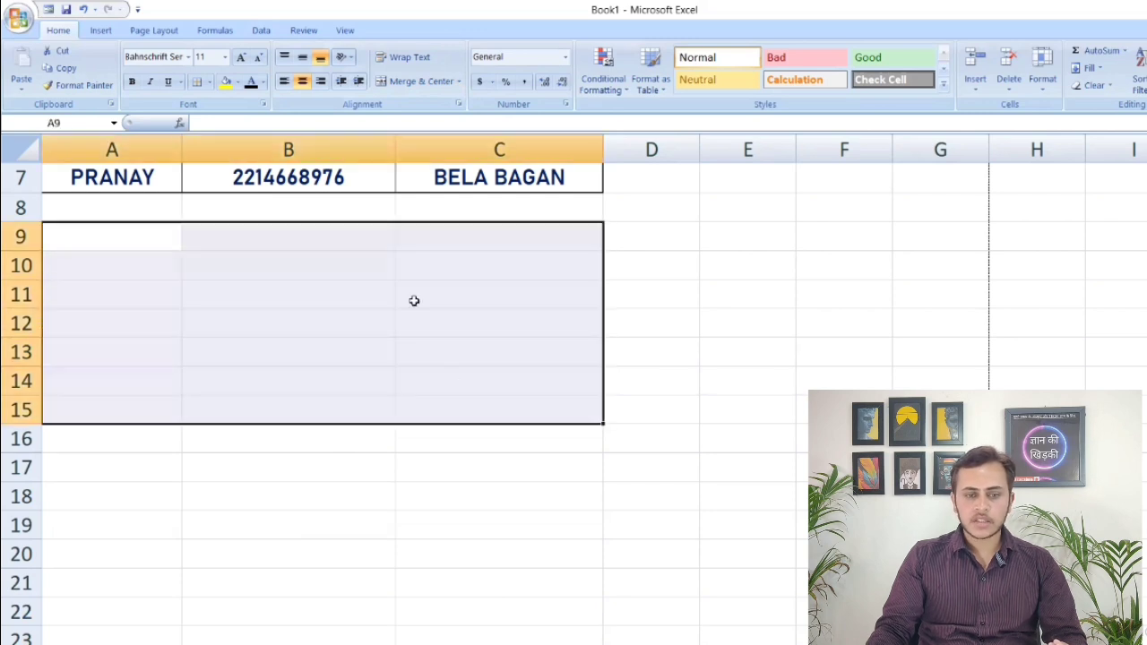
{"action": "left_click", "coordinate": [209, 82]}
{"action": "left_click", "coordinate": [246, 212]}
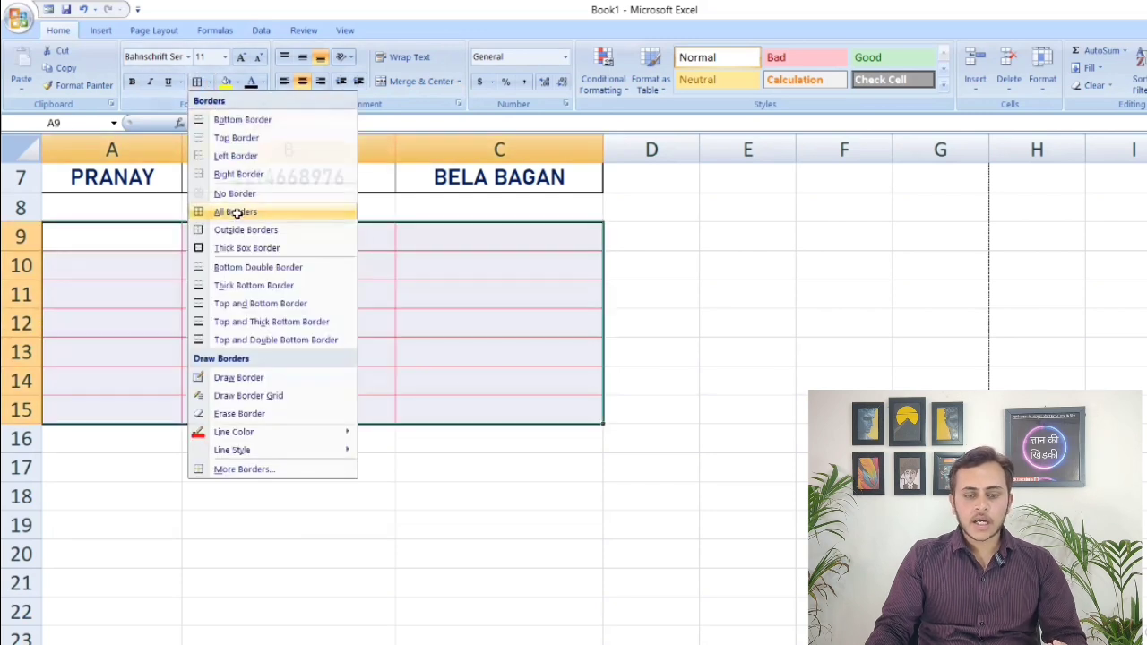
{"action": "left_click", "coordinate": [398, 616]}
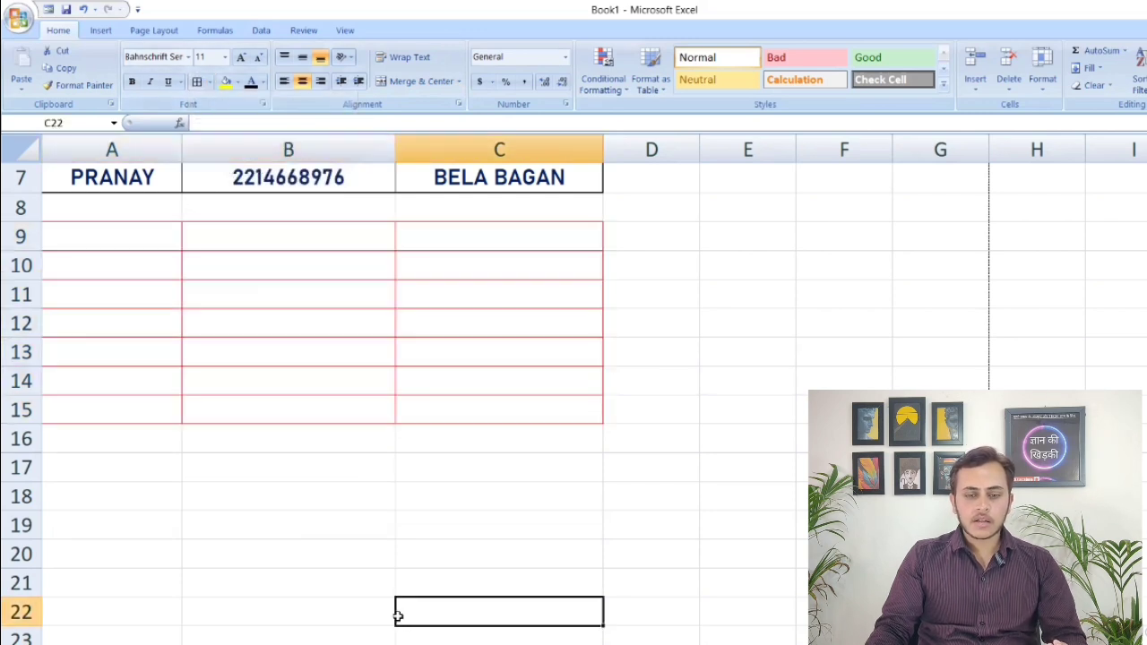
Set the outline and inside borders of range A9:C15 to black
{"action": "left_click", "coordinate": [101, 235]}
{"action": "left_click_drag", "start_coordinate": [101, 235], "coordinate": [499, 404]}
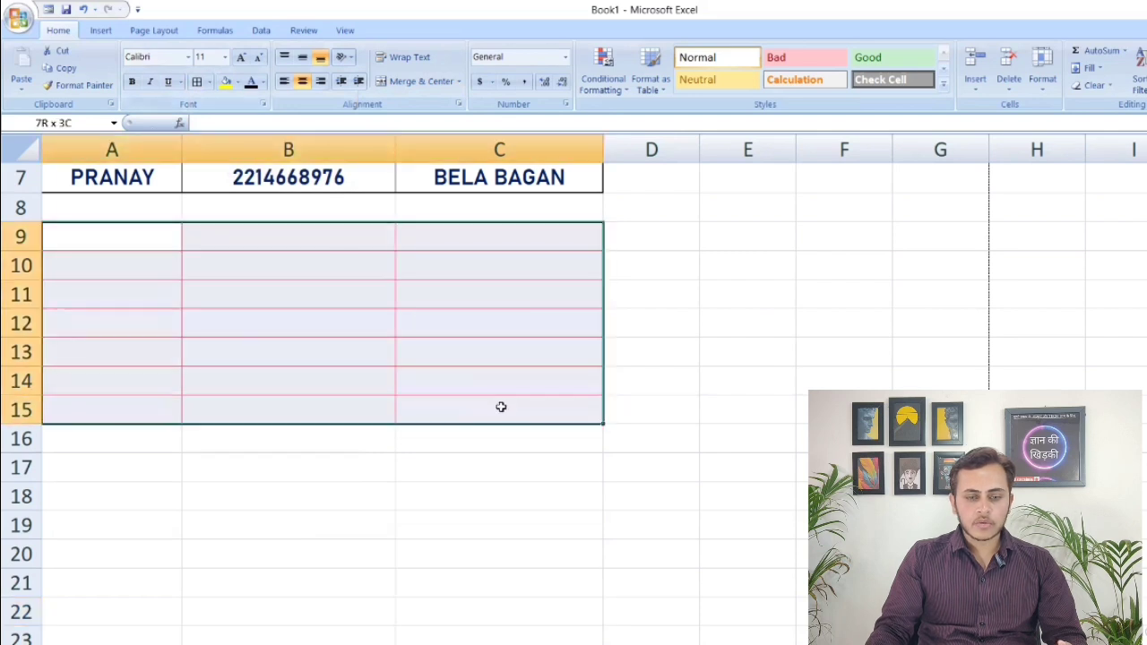
{"action": "left_click", "coordinate": [211, 82]}
{"action": "left_click", "coordinate": [265, 469]}
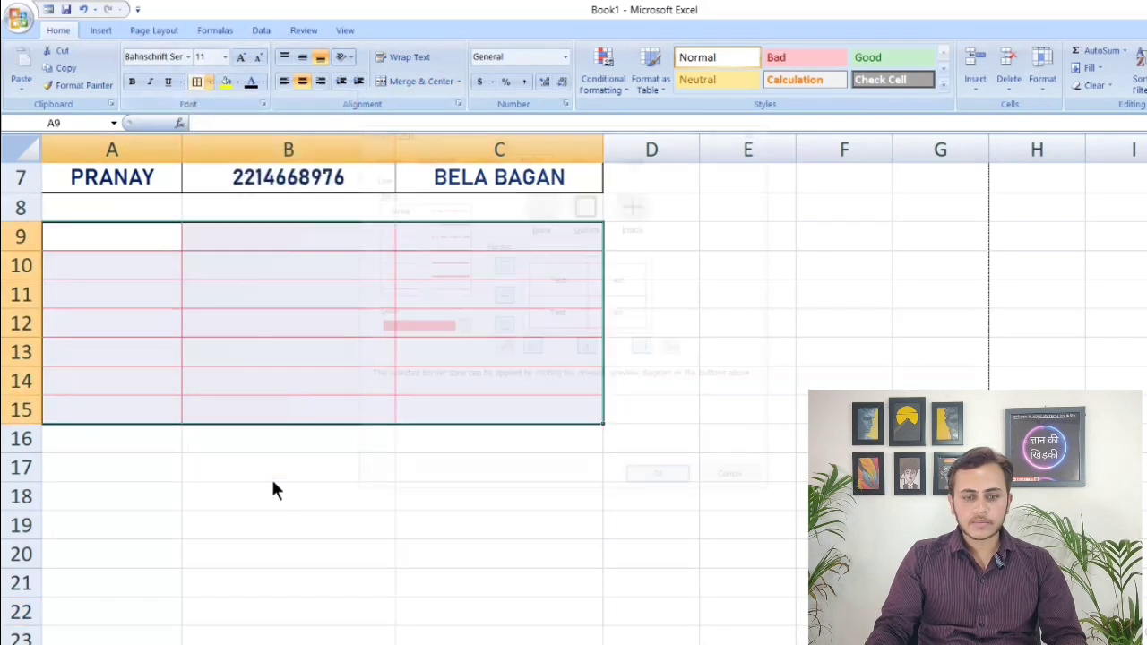
{"action": "left_click", "coordinate": [457, 327]}
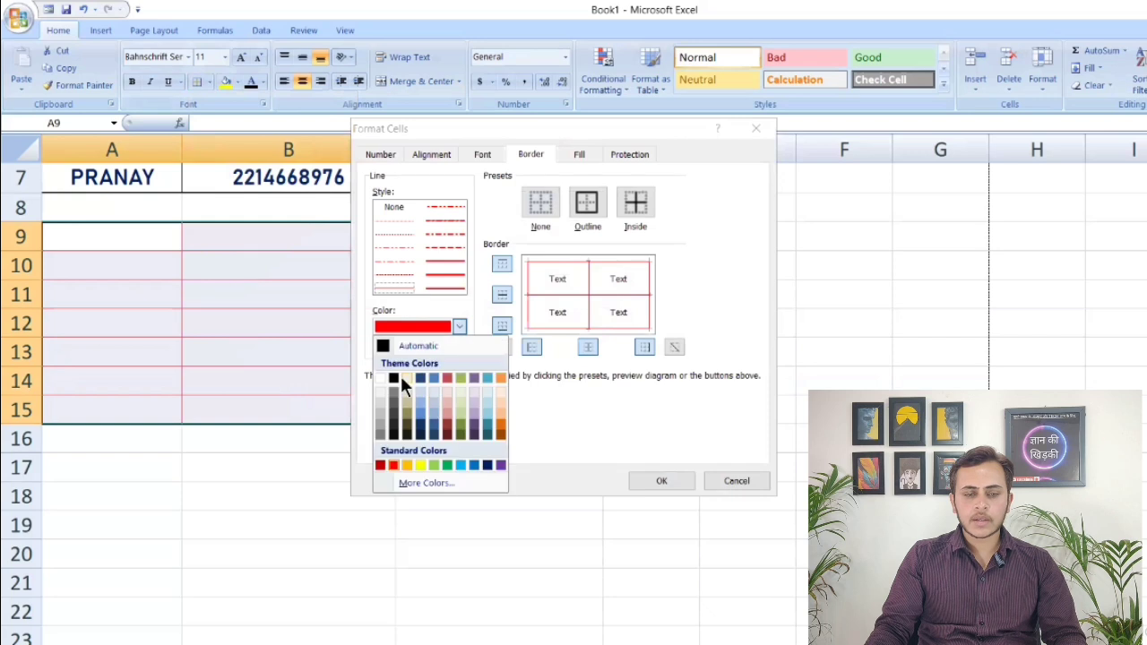
{"action": "left_click", "coordinate": [394, 378]}
{"action": "left_click", "coordinate": [585, 201]}
{"action": "left_click", "coordinate": [634, 200]}
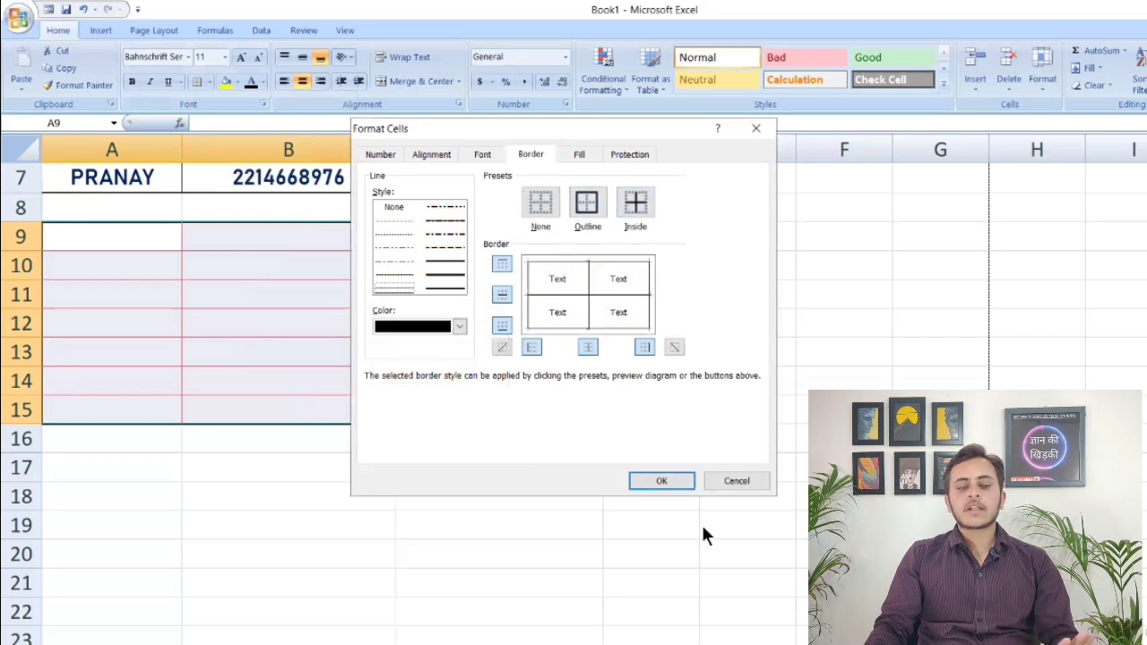
{"action": "left_click", "coordinate": [661, 481]}
{"action": "left_click", "coordinate": [403, 521]}
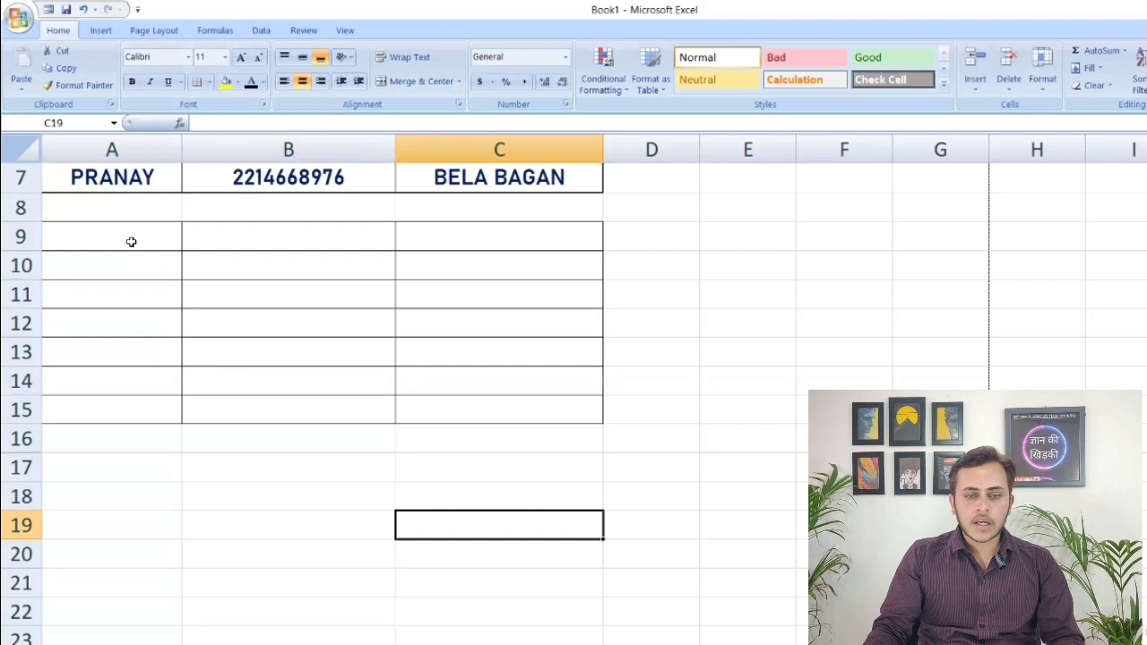
Merge and center cells A9:C9 in the first row of the empty bordered grid
{"action": "left_click_drag", "start_coordinate": [128, 240], "coordinate": [506, 237]}
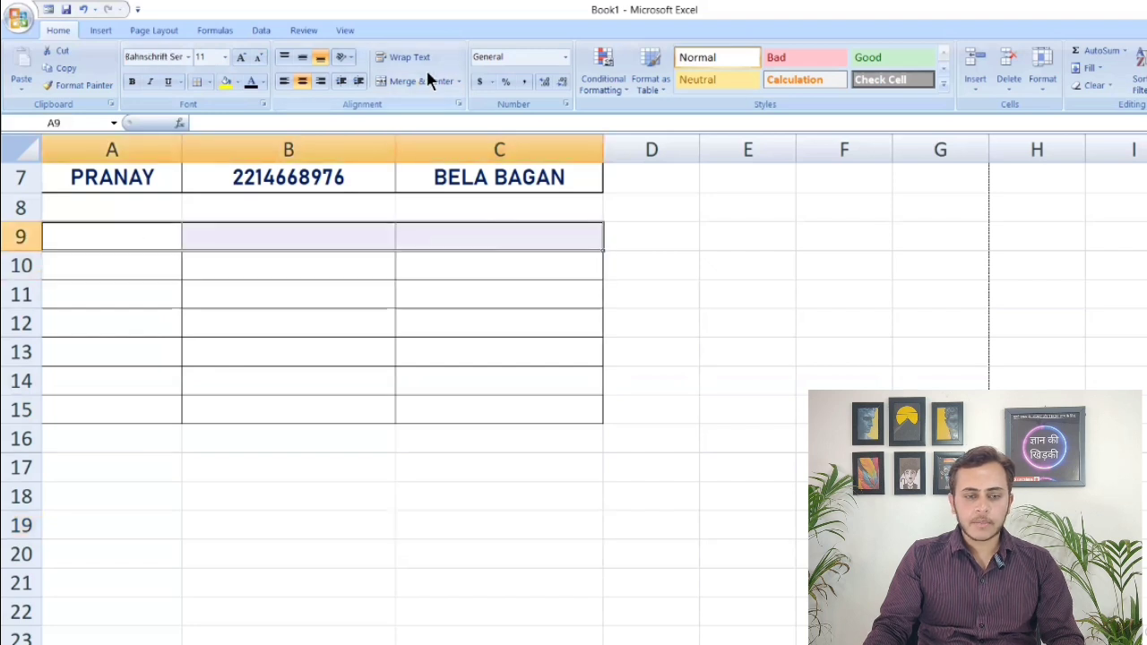
{"action": "left_click", "coordinate": [459, 81]}
{"action": "left_click", "coordinate": [429, 101]}
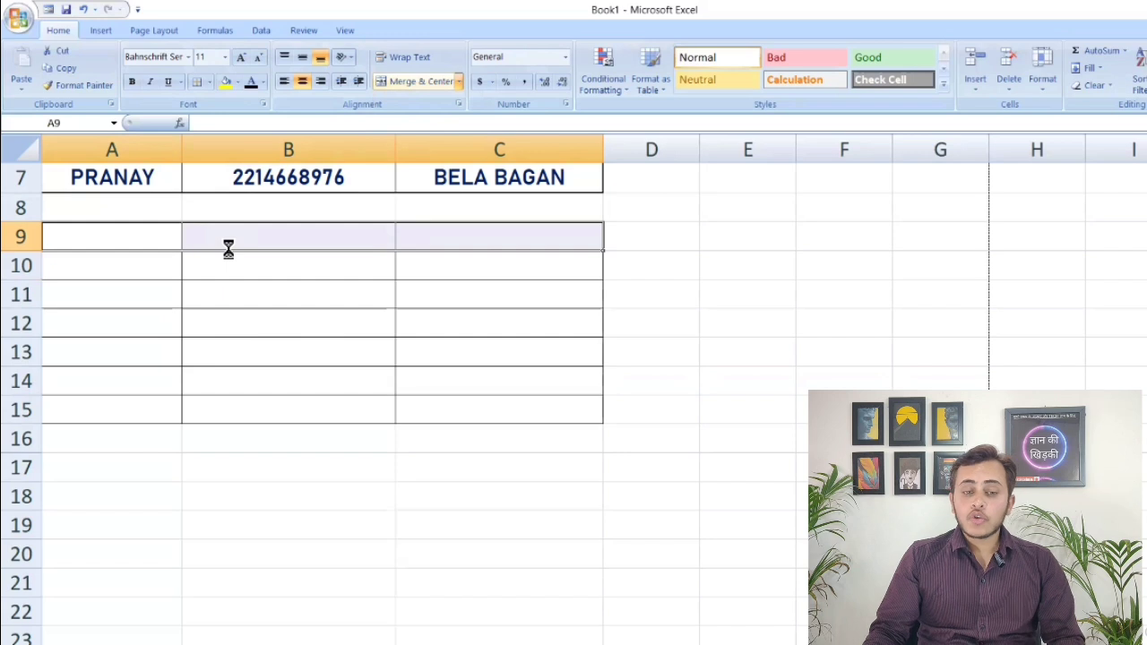
{"action": "left_click", "coordinate": [274, 489]}
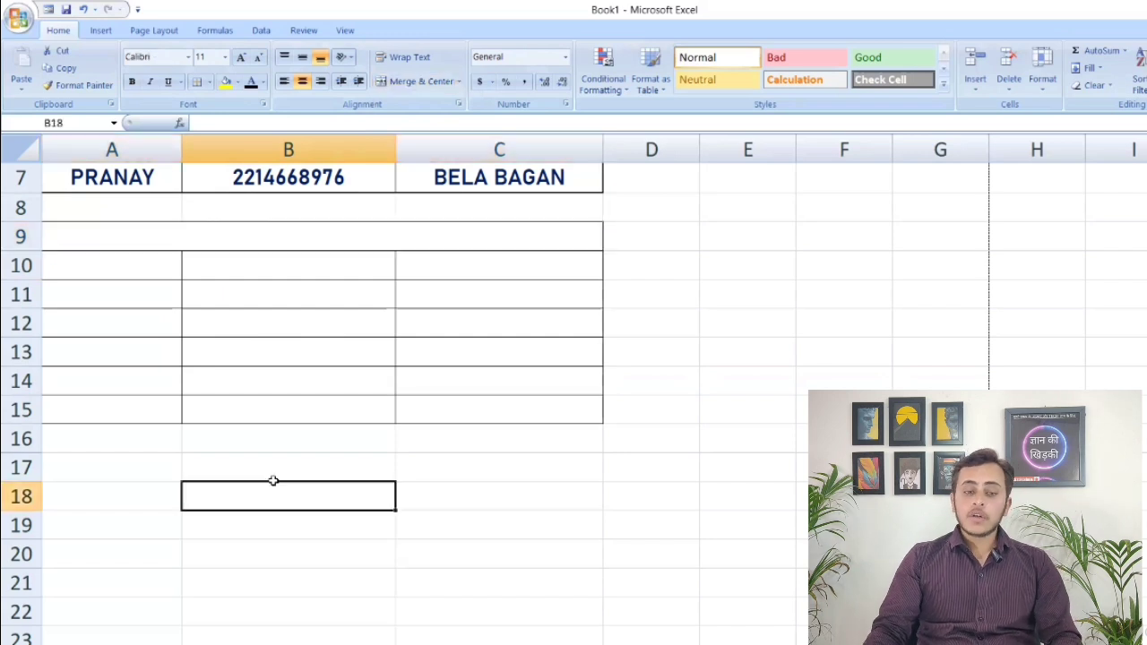
Enter the sample text HETJETJETJ in the merged row 9 cell
{"action": "left_click", "coordinate": [301, 232]}
{"action": "type", "text": "HETJETJETJ"}
{"action": "left_click", "coordinate": [376, 522]}
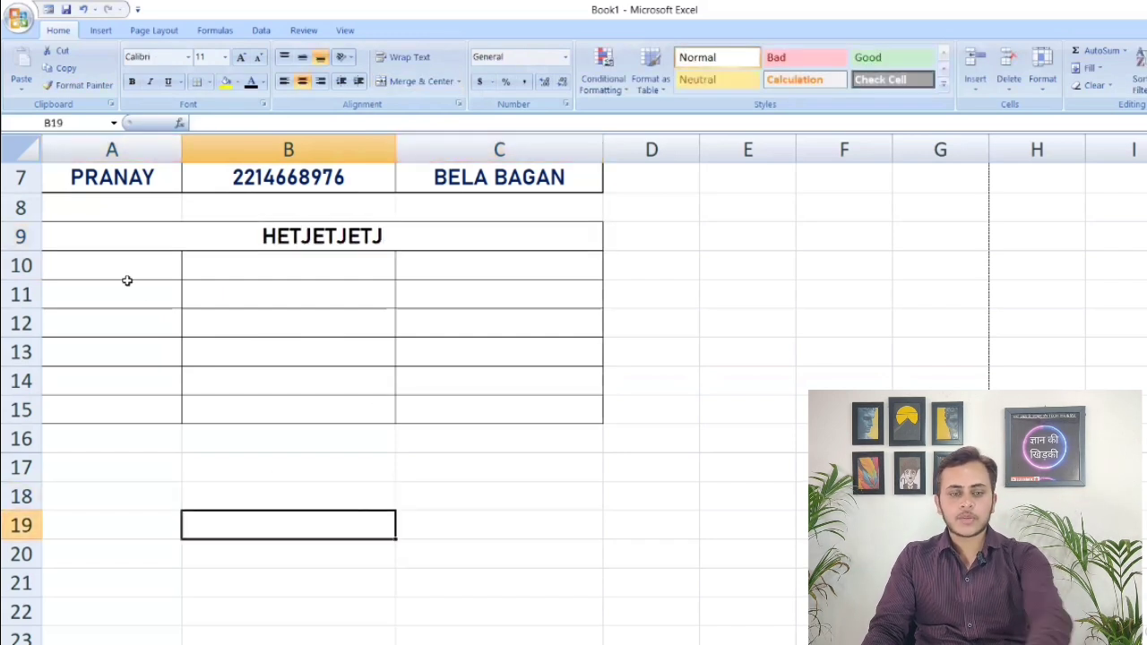
Merge and center the two-row range A10:C11 into one cell
{"action": "left_click_drag", "start_coordinate": [131, 266], "coordinate": [452, 291]}
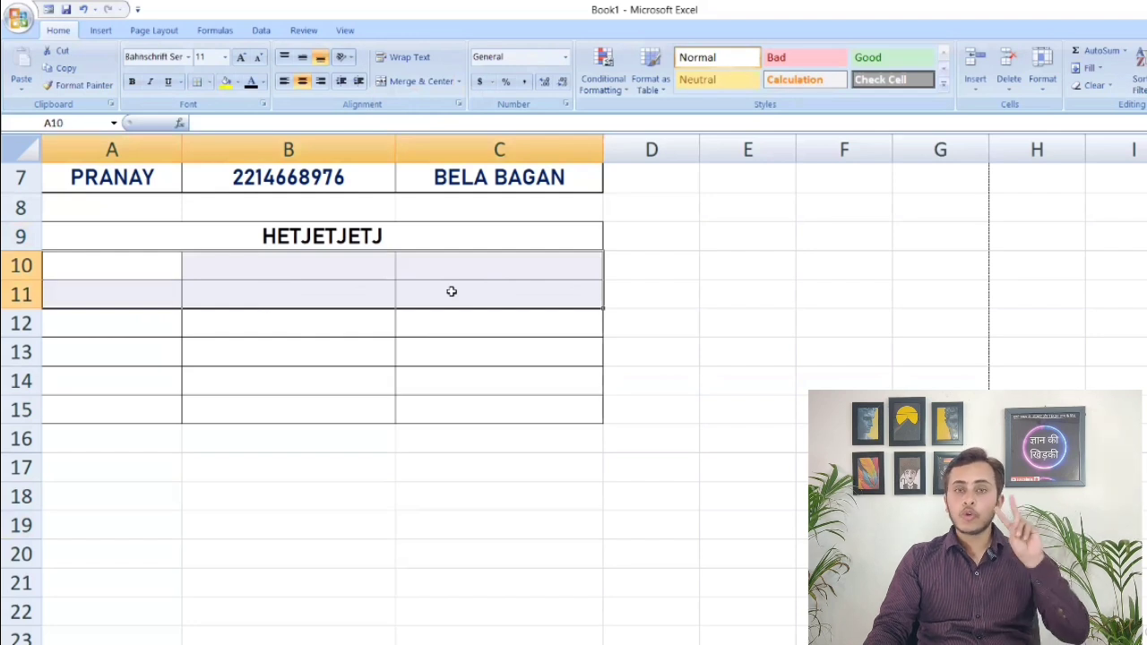
{"action": "left_click", "coordinate": [458, 80]}
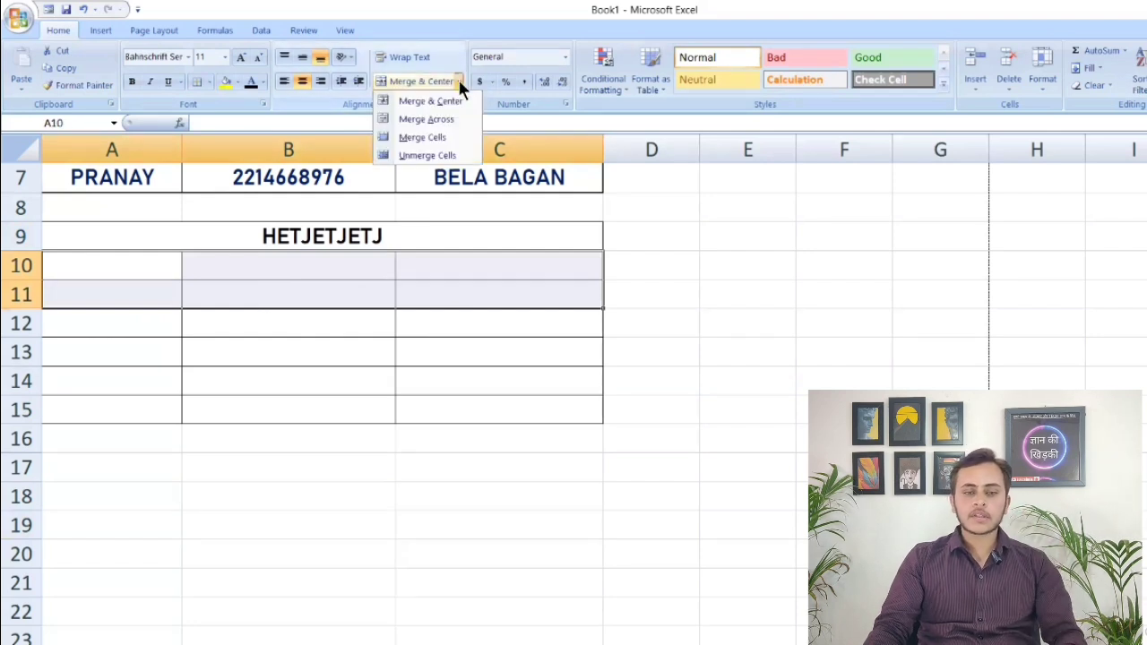
{"action": "left_click", "coordinate": [433, 100]}
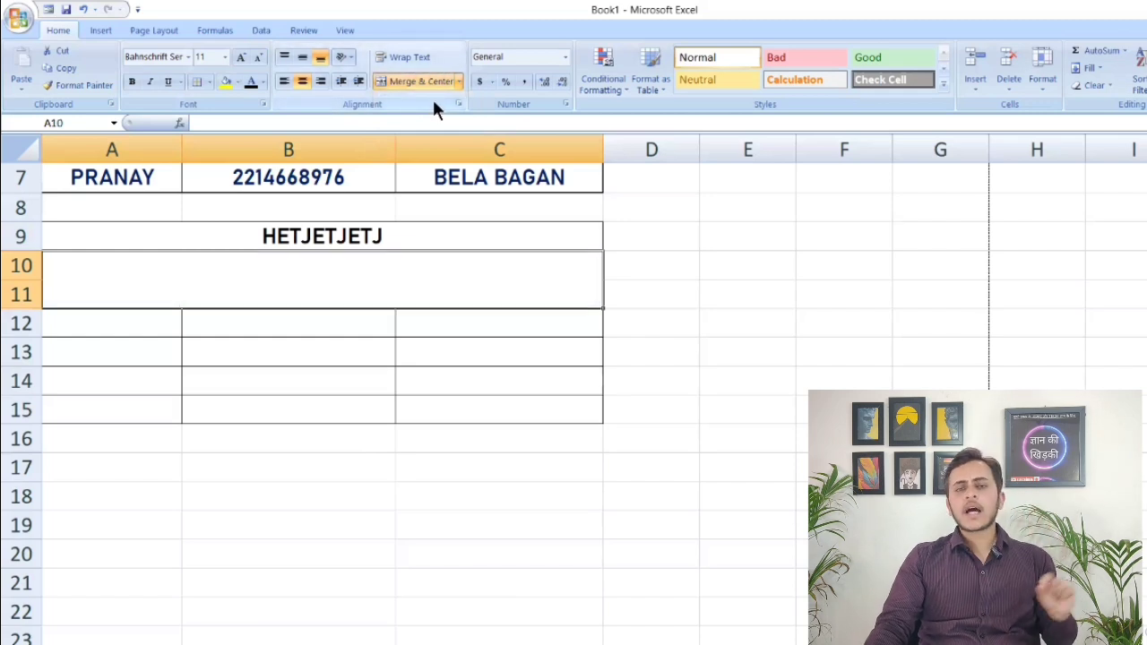
{"action": "double_click", "coordinate": [304, 269]}
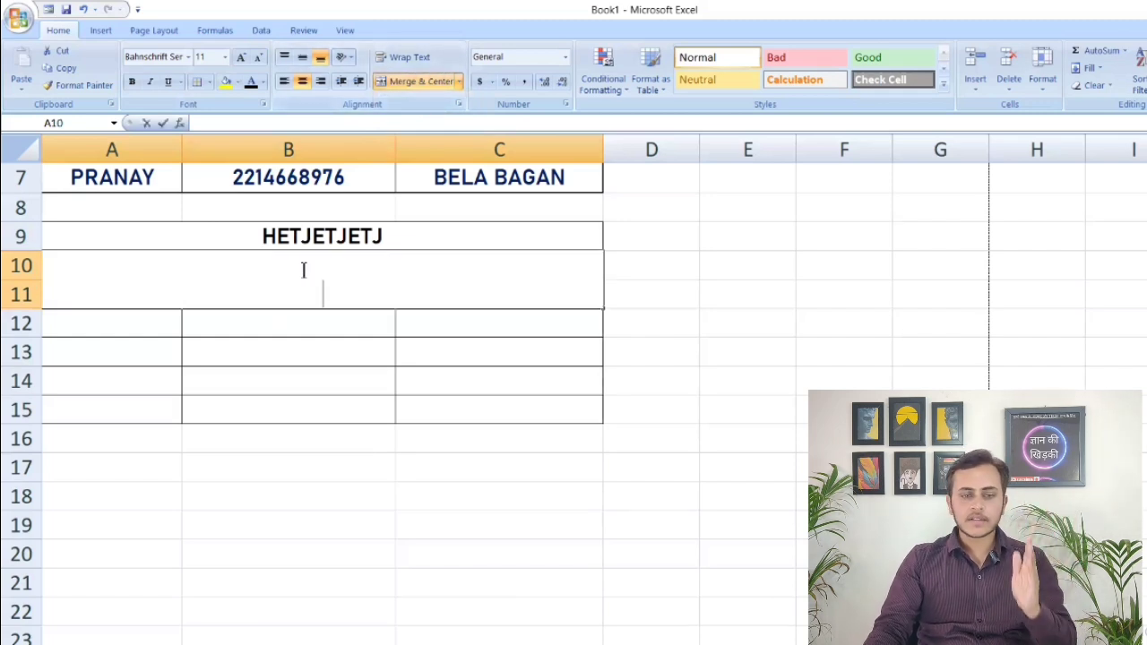
{"action": "left_click", "coordinate": [321, 438]}
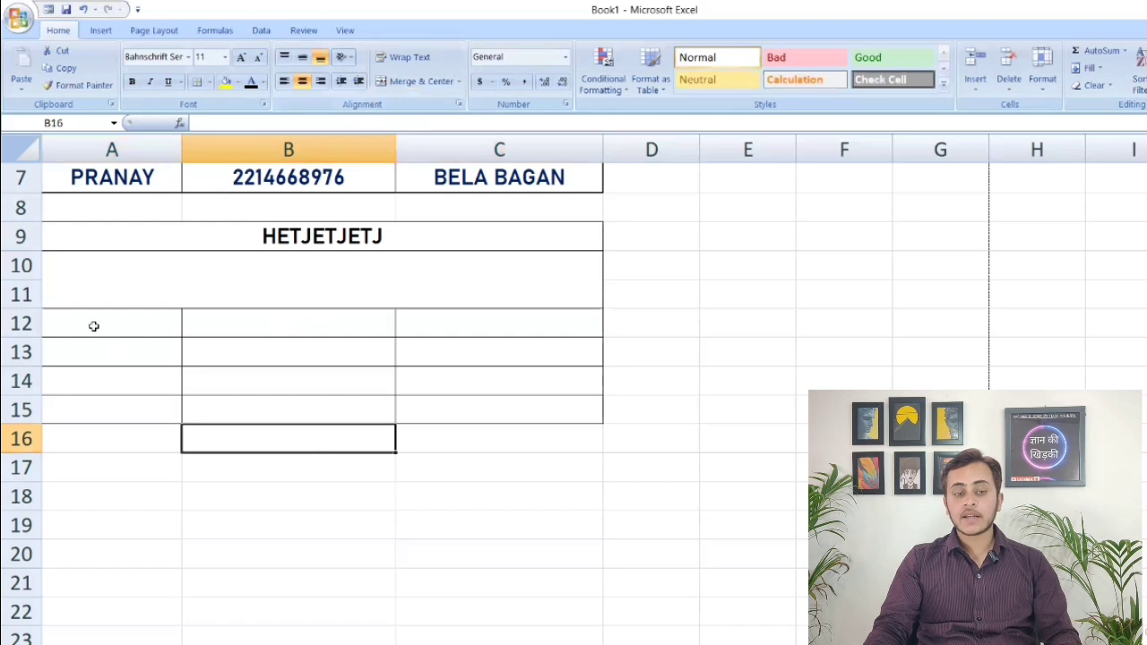
Apply Merge Across to range A12:C13 so each row is merged separately, and compare it with the merged A10:C11 block
{"action": "left_click_drag", "start_coordinate": [93, 326], "coordinate": [505, 348]}
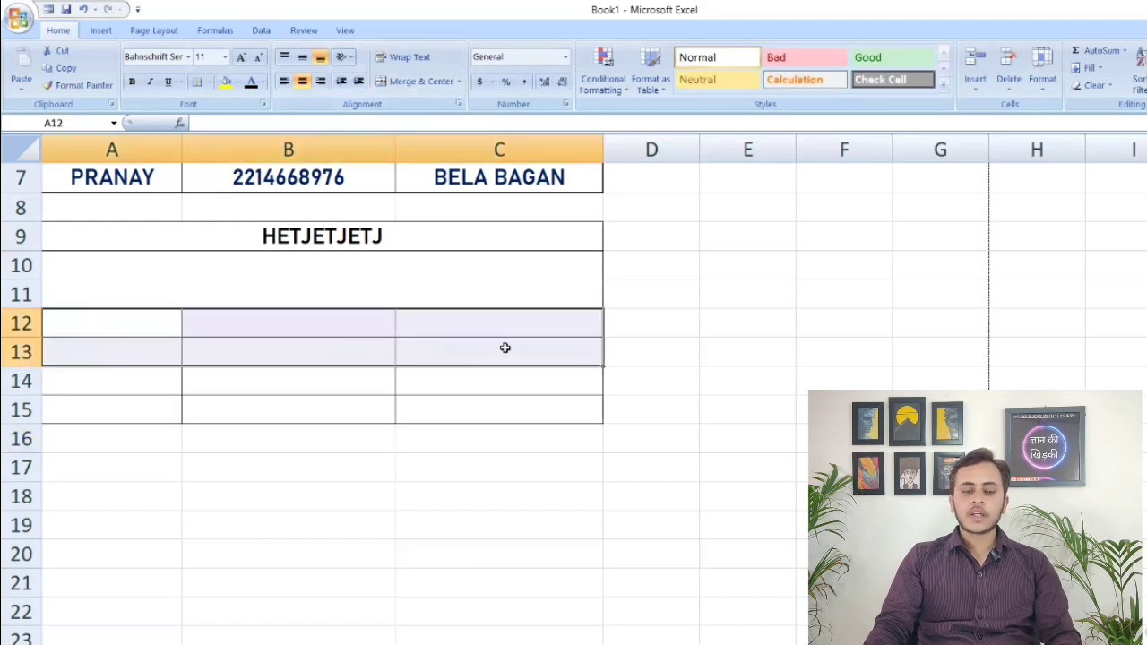
{"action": "left_click", "coordinate": [458, 81]}
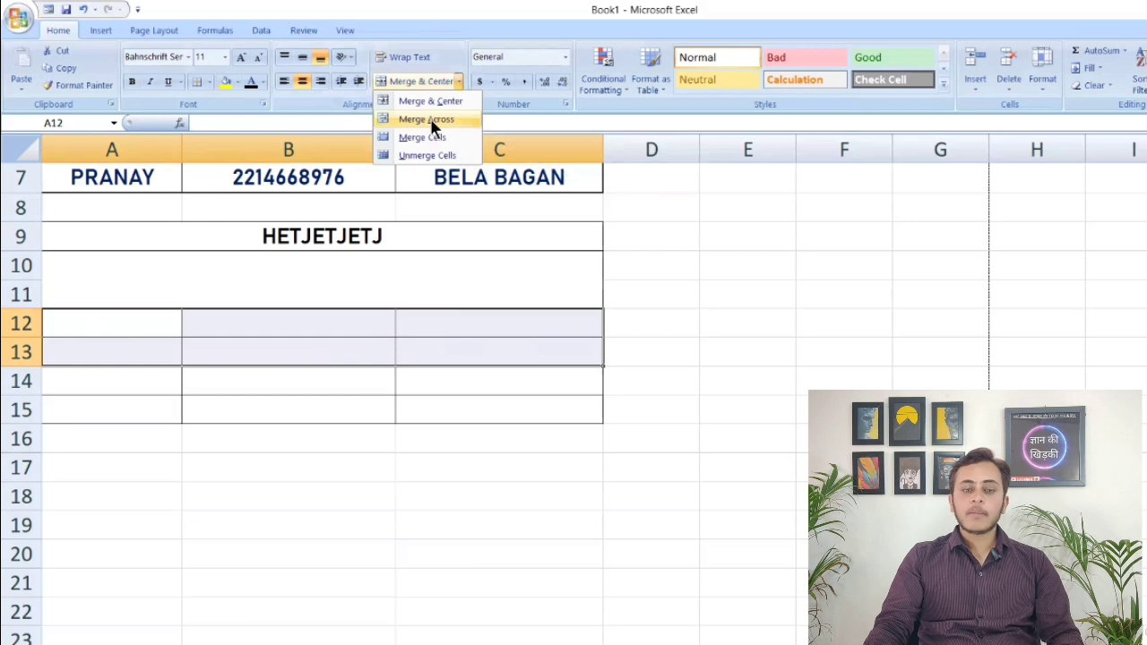
{"action": "left_click", "coordinate": [414, 118]}
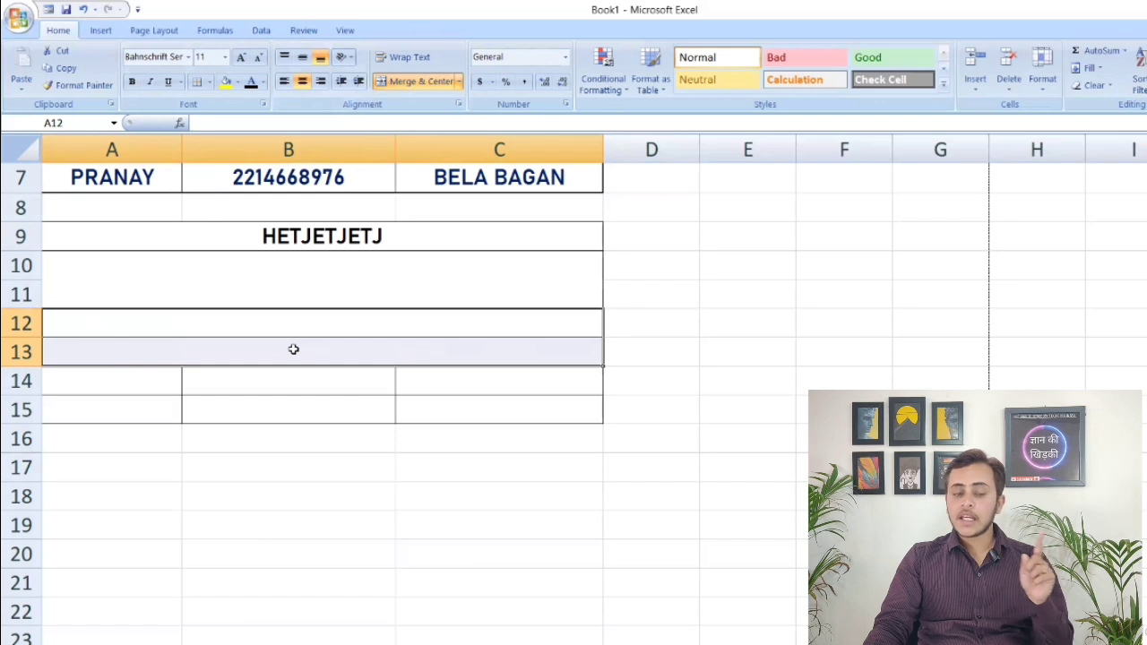
{"action": "left_click", "coordinate": [136, 320]}
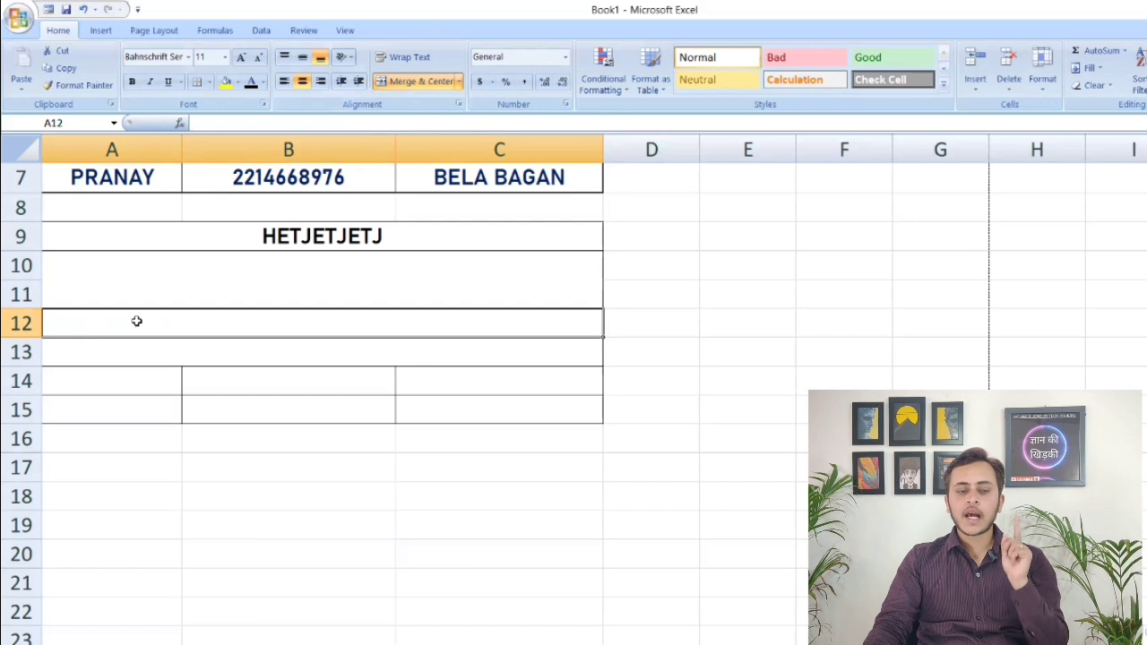
{"action": "left_click", "coordinate": [274, 272]}
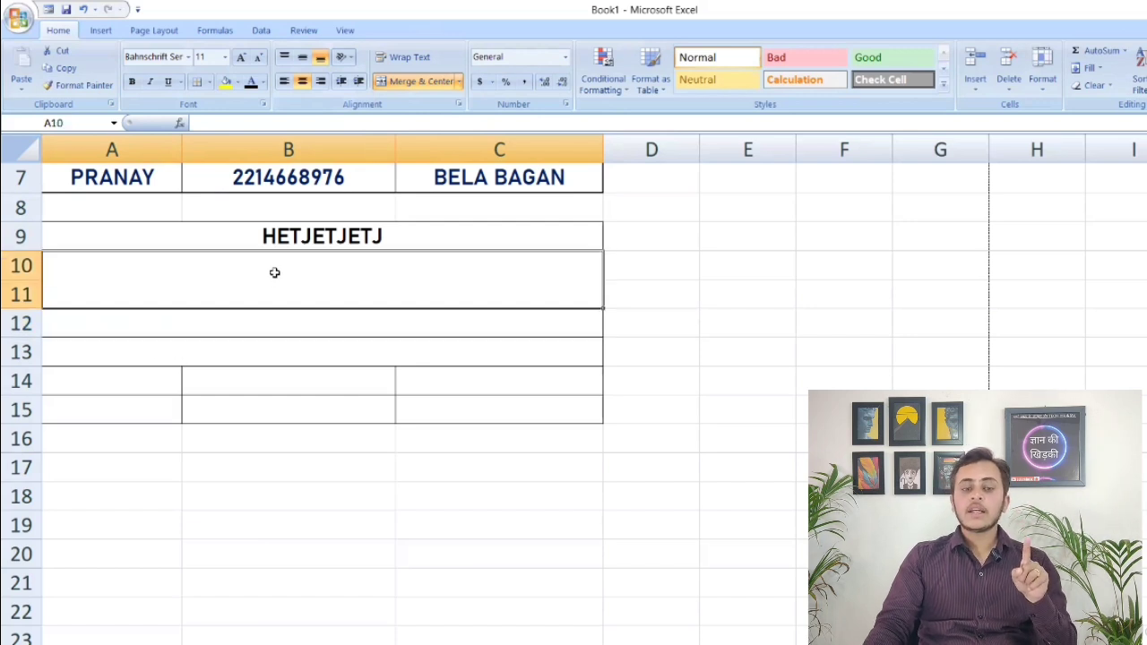
{"action": "left_click", "coordinate": [185, 358]}
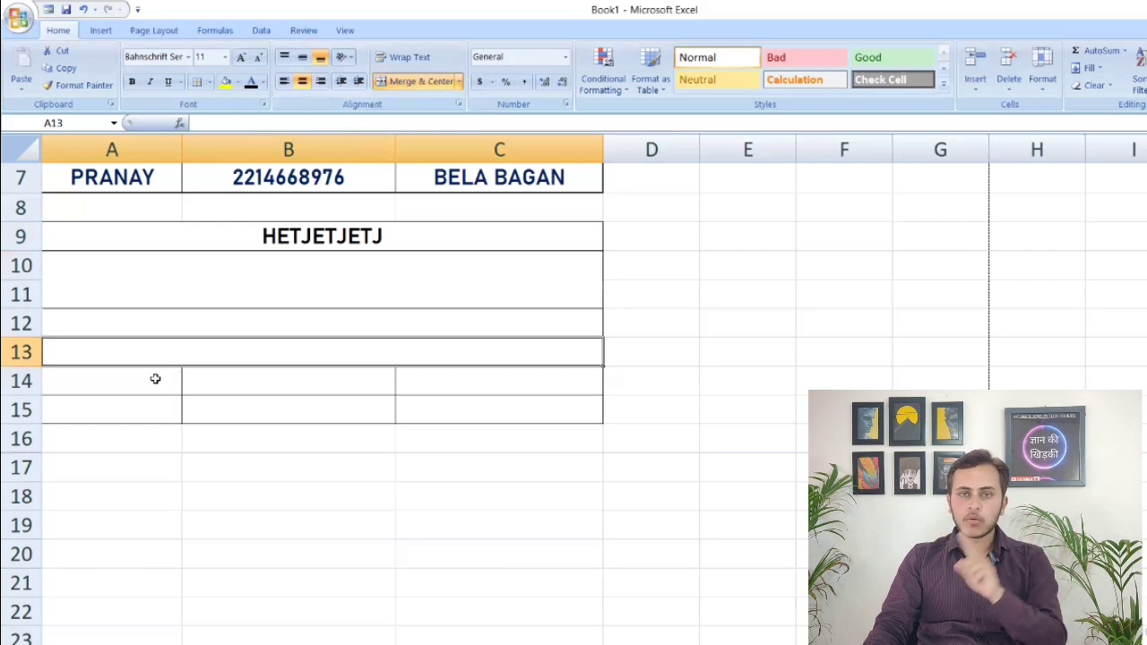
{"action": "left_click", "coordinate": [166, 319]}
{"action": "left_click", "coordinate": [257, 355]}
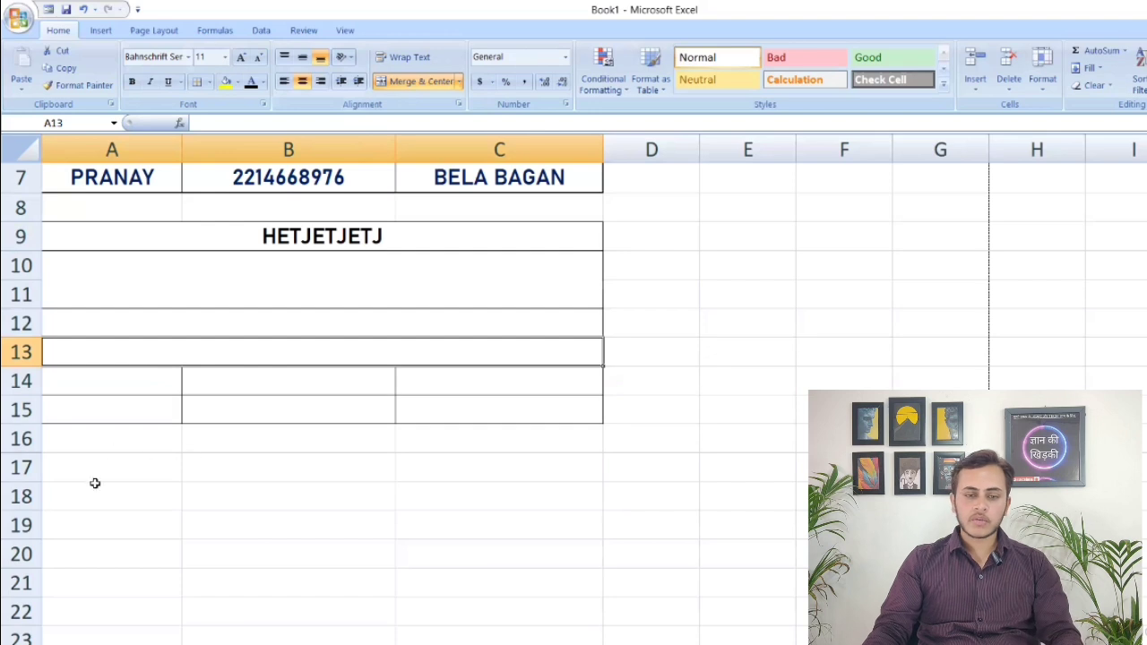
Apply Merge Across to the range A16:C20 and check that each row is merged separately
{"action": "left_click_drag", "start_coordinate": [89, 448], "coordinate": [484, 554]}
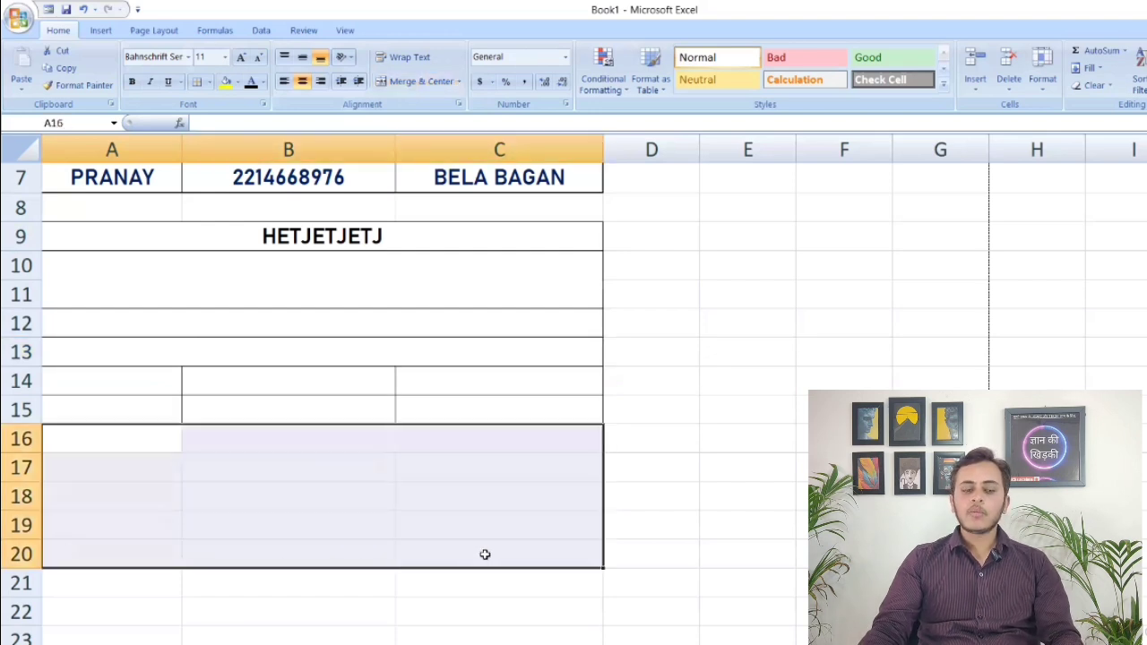
{"action": "left_click", "coordinate": [451, 80]}
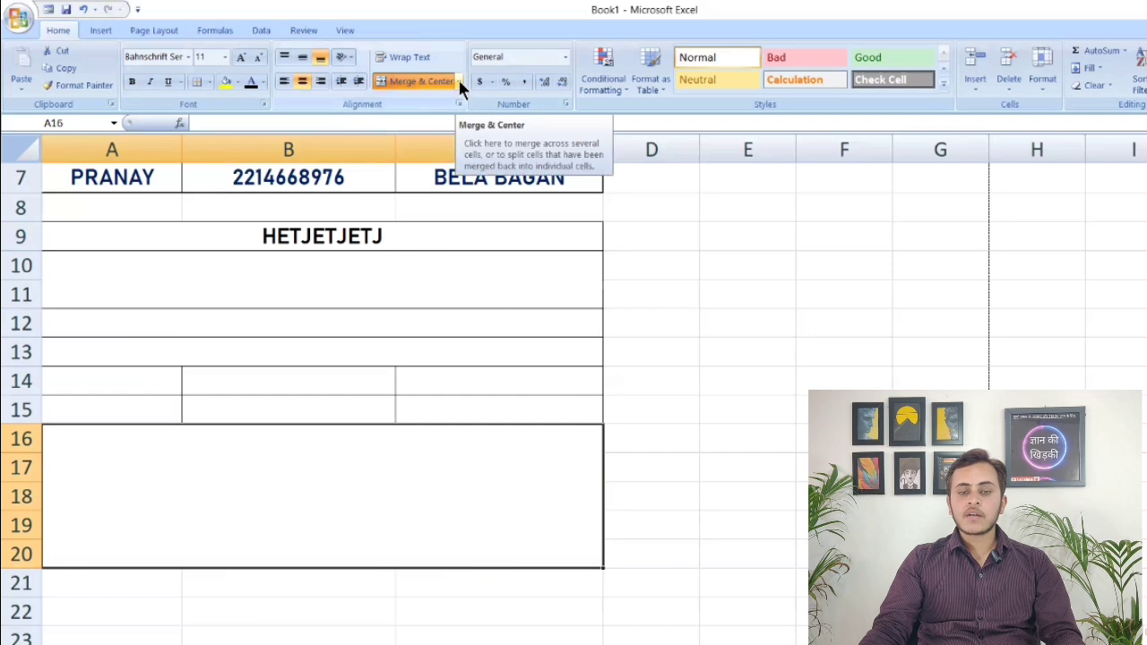
{"action": "left_click", "coordinate": [458, 80]}
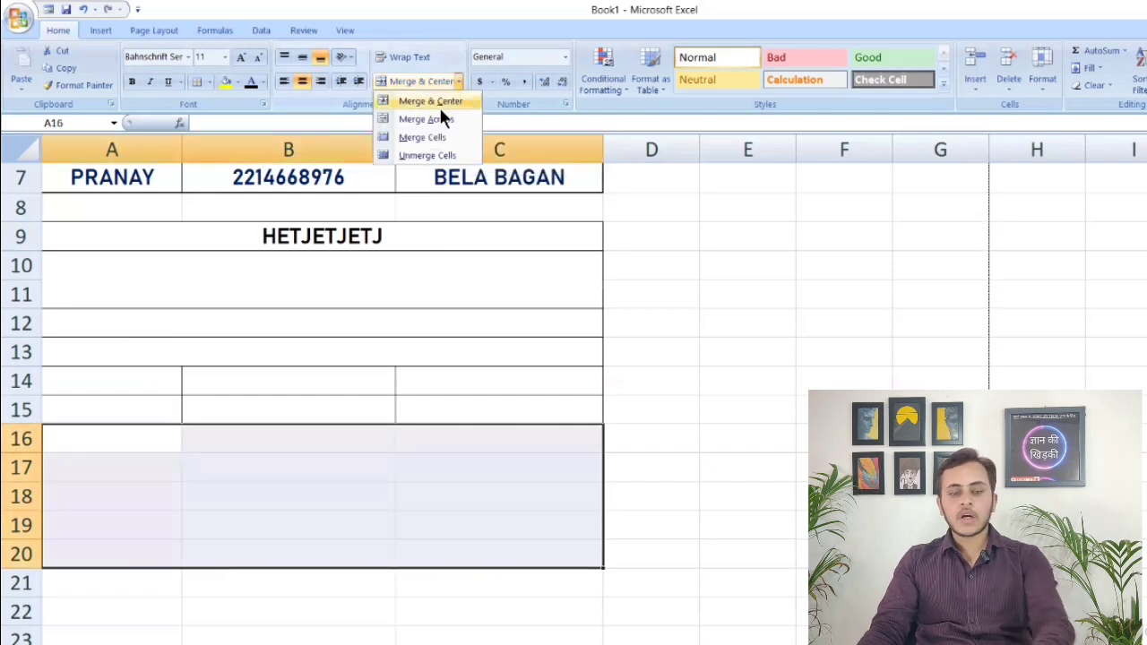
{"action": "left_click", "coordinate": [430, 120]}
{"action": "left_click", "coordinate": [368, 507]}
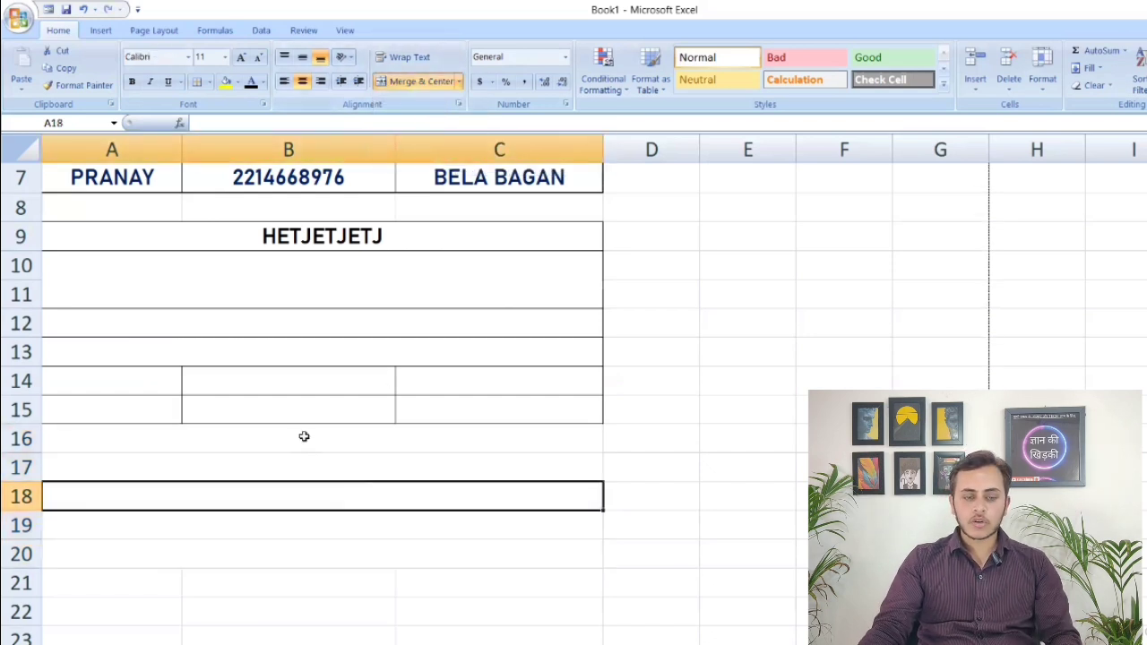
{"action": "left_click", "coordinate": [302, 439]}
{"action": "left_click", "coordinate": [304, 464]}
{"action": "left_click", "coordinate": [287, 491]}
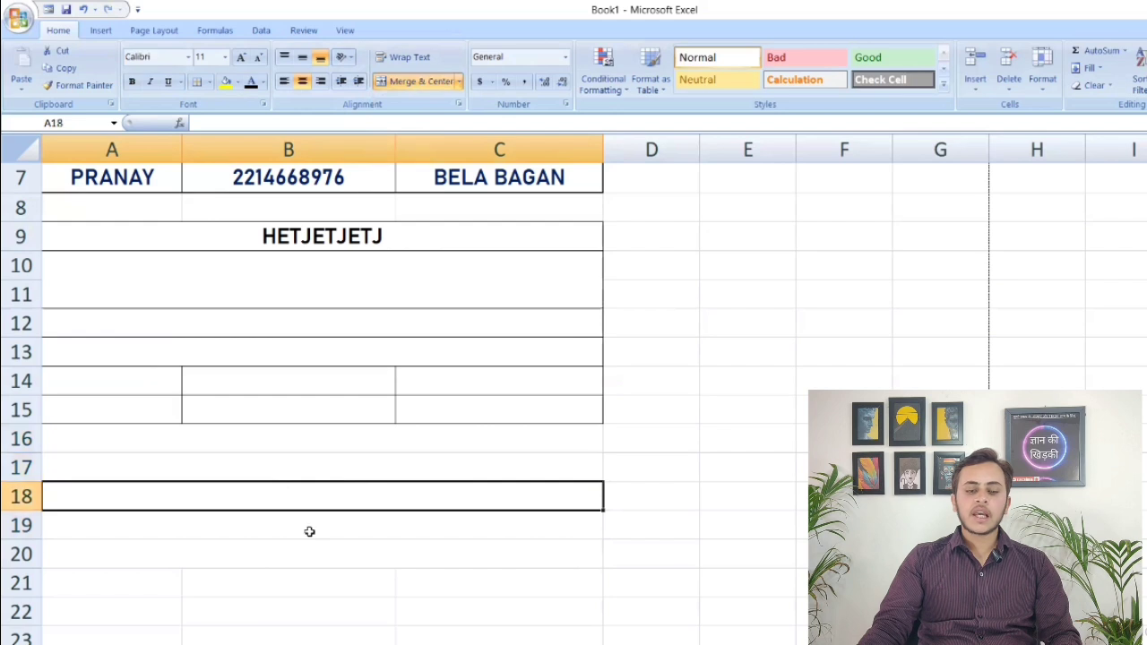
{"action": "left_click", "coordinate": [309, 529]}
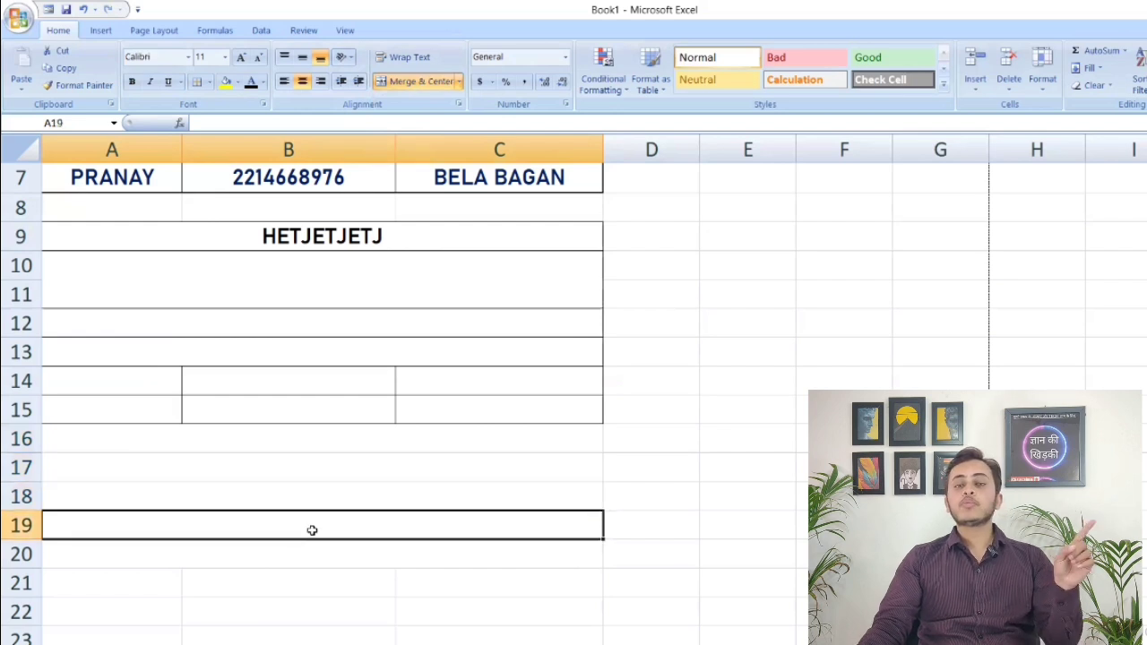
{"action": "left_click", "coordinate": [340, 455]}
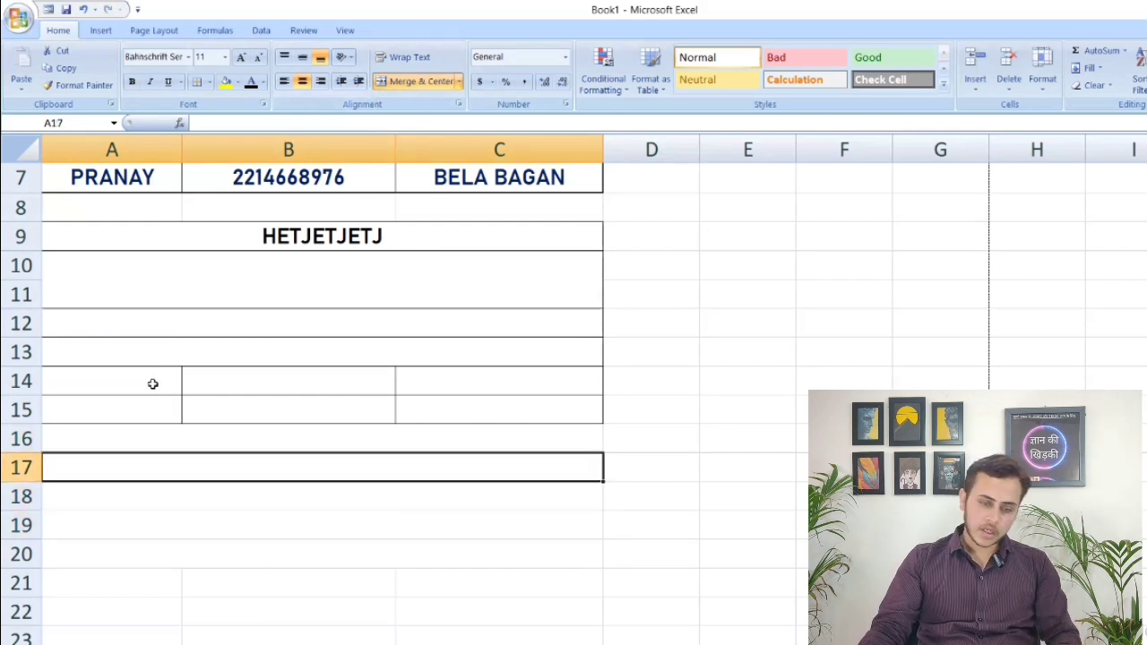
Combine the two-row range A14:C15 with Merge Cells and compare it with the merged A10:C11 block
{"action": "left_click_drag", "start_coordinate": [153, 384], "coordinate": [448, 410]}
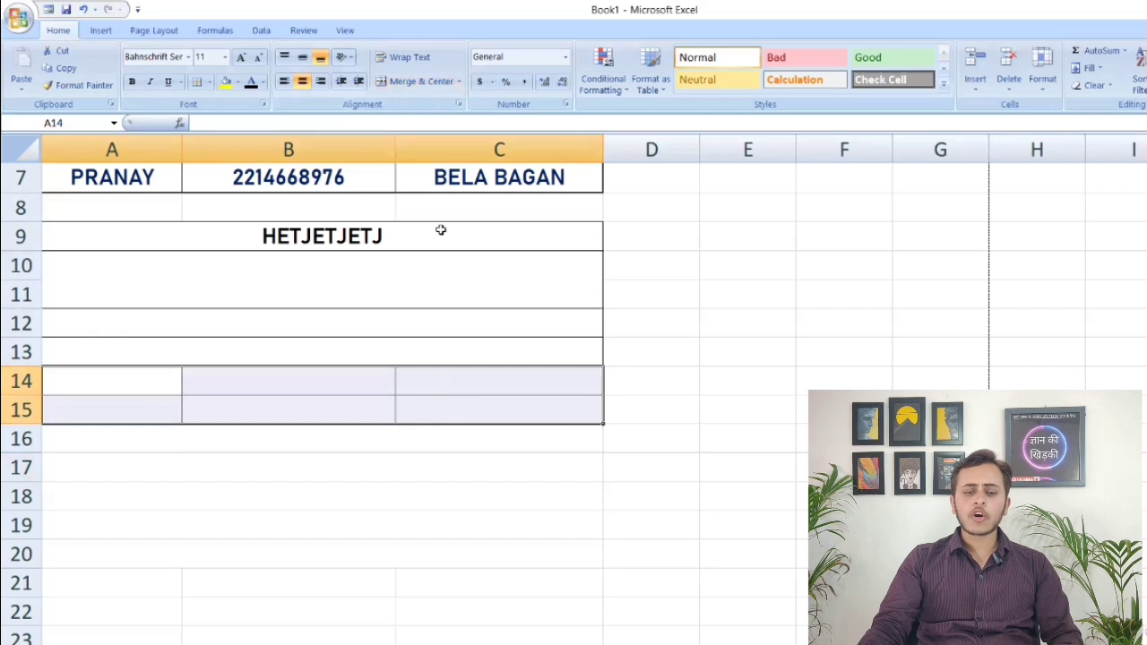
{"action": "left_click", "coordinate": [459, 82]}
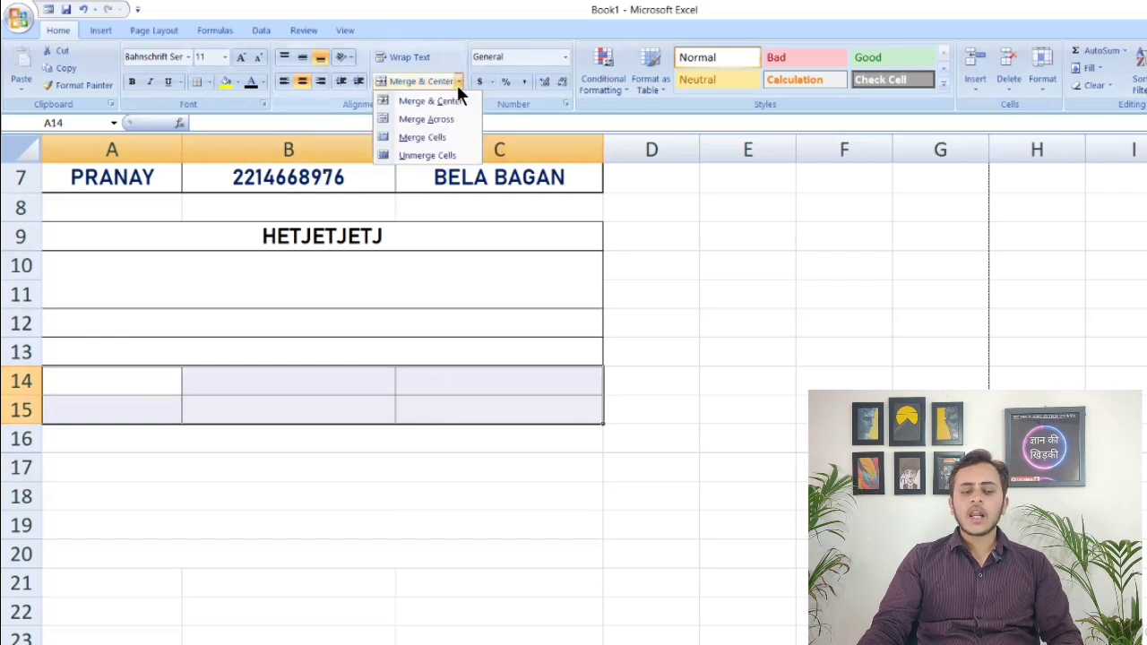
{"action": "left_click", "coordinate": [422, 135]}
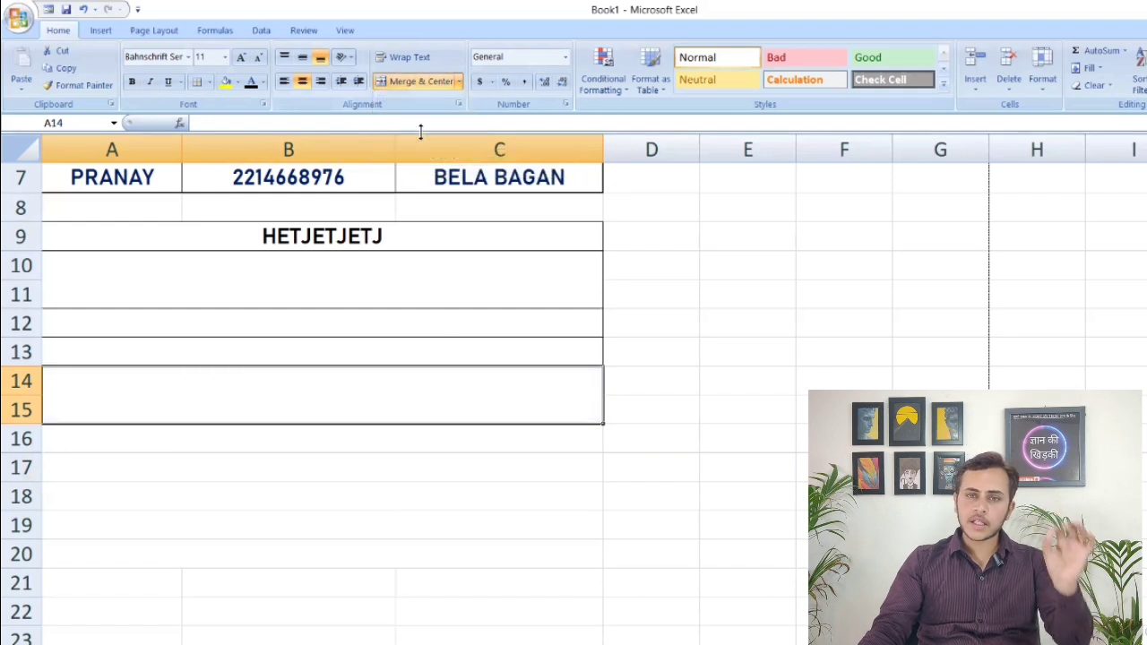
{"action": "left_click", "coordinate": [397, 283]}
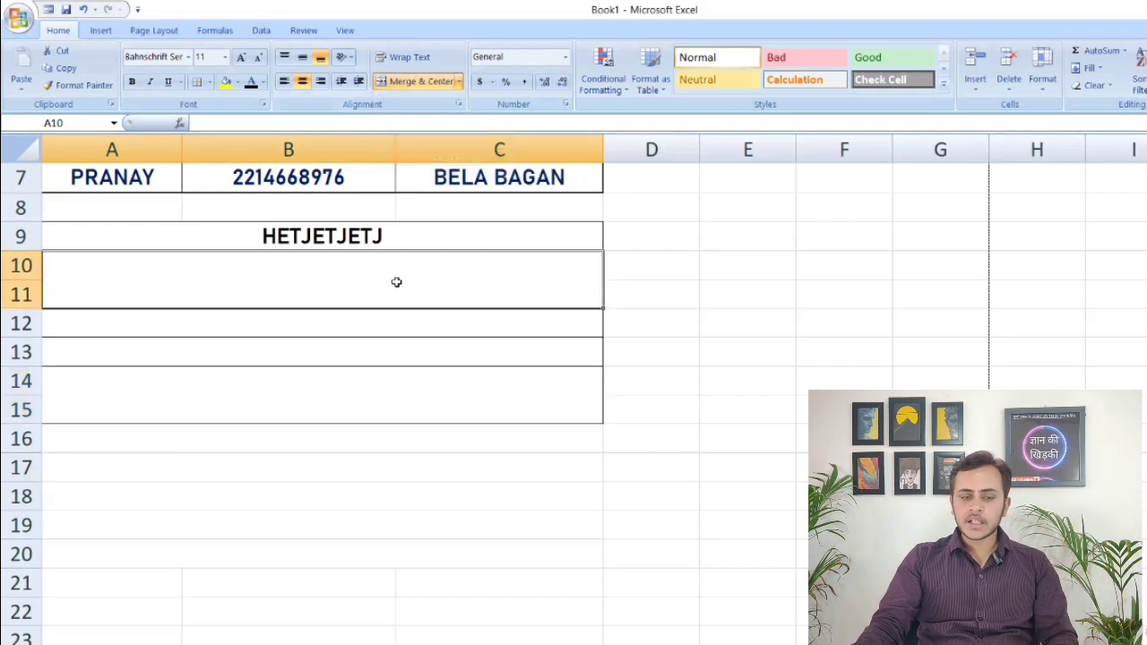
{"action": "left_click", "coordinate": [356, 393]}
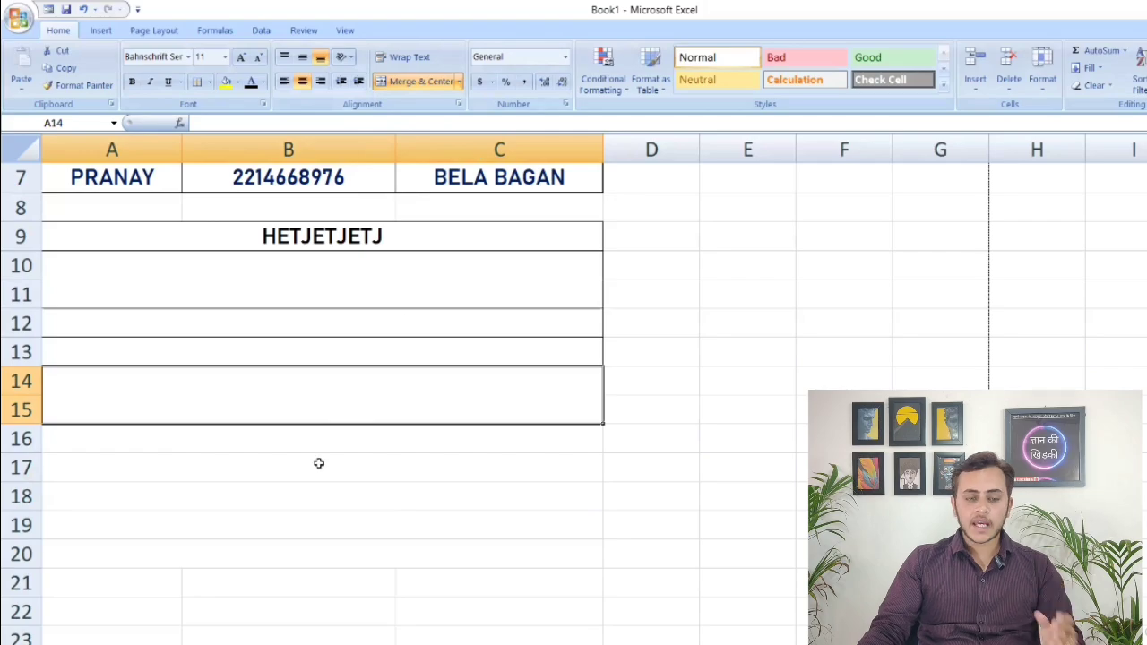
{"action": "left_click", "coordinate": [327, 544]}
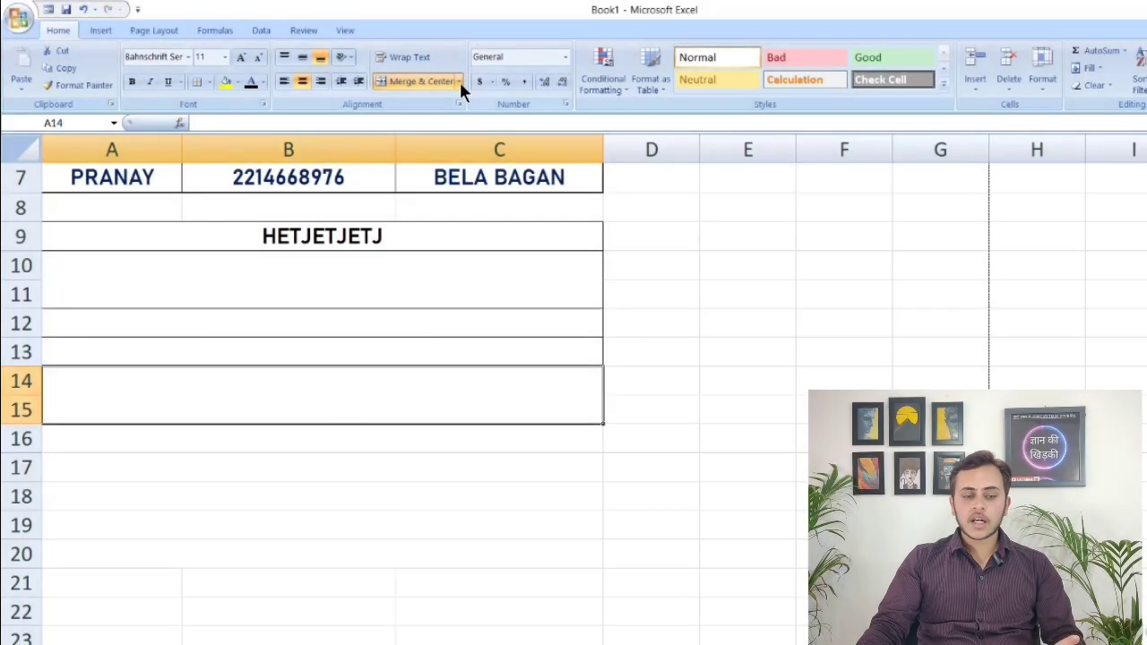
Unmerge the two merged blocks A14:C15 and A10:C11 back into individual cells
{"action": "left_click", "coordinate": [459, 82]}
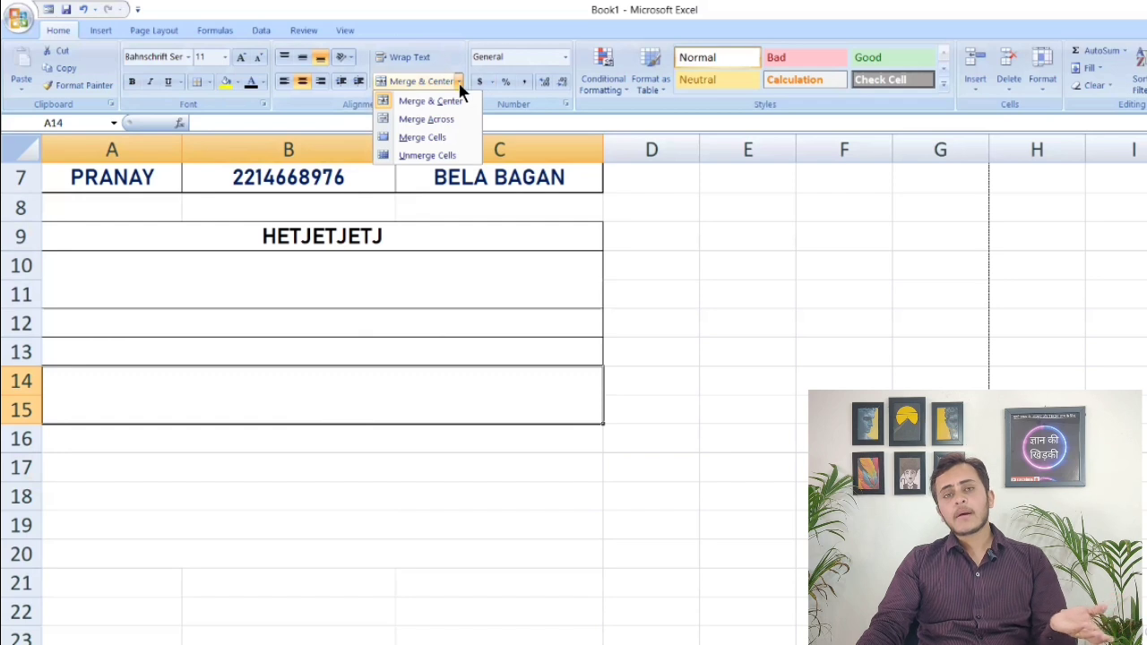
{"action": "left_click", "coordinate": [427, 155]}
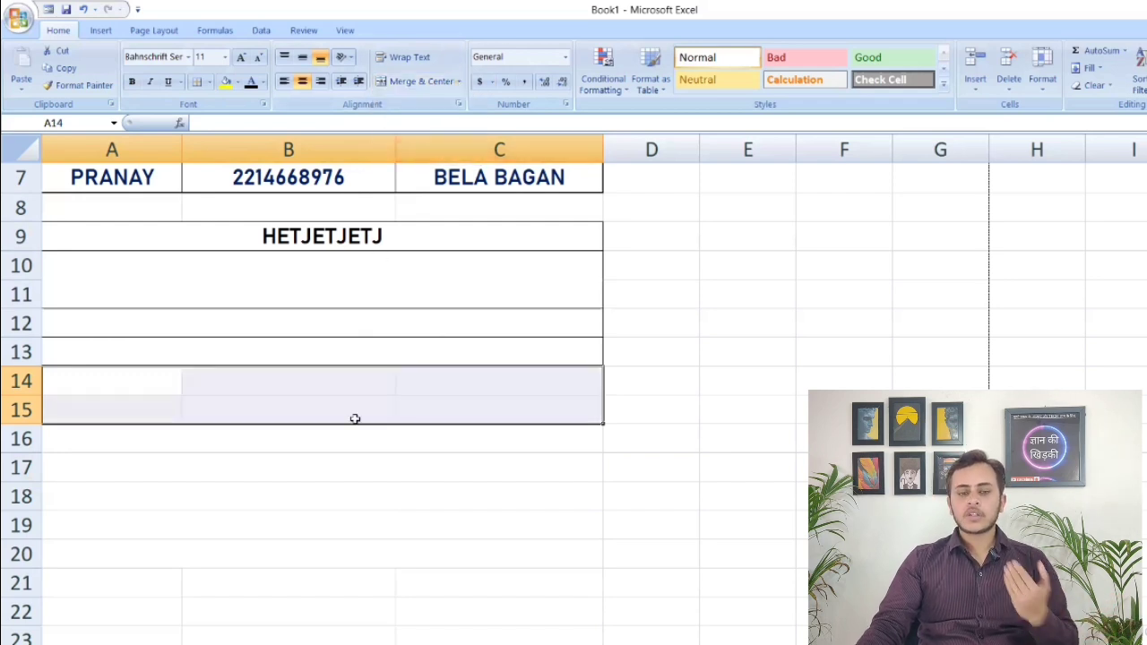
{"action": "left_click", "coordinate": [335, 525]}
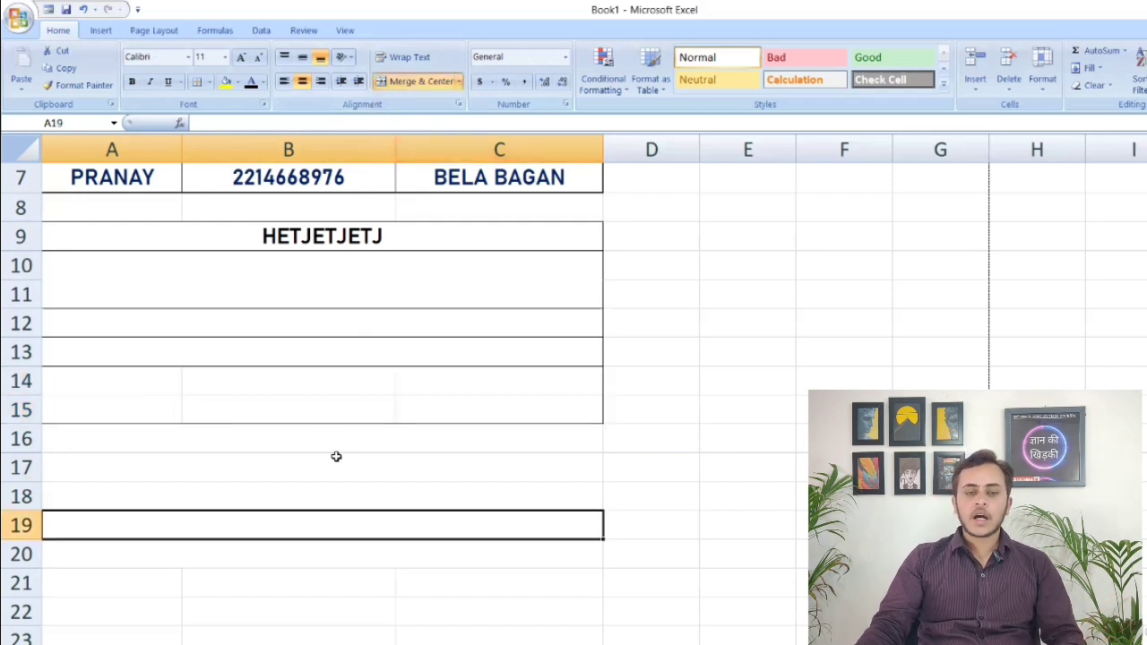
{"action": "left_click", "coordinate": [230, 282]}
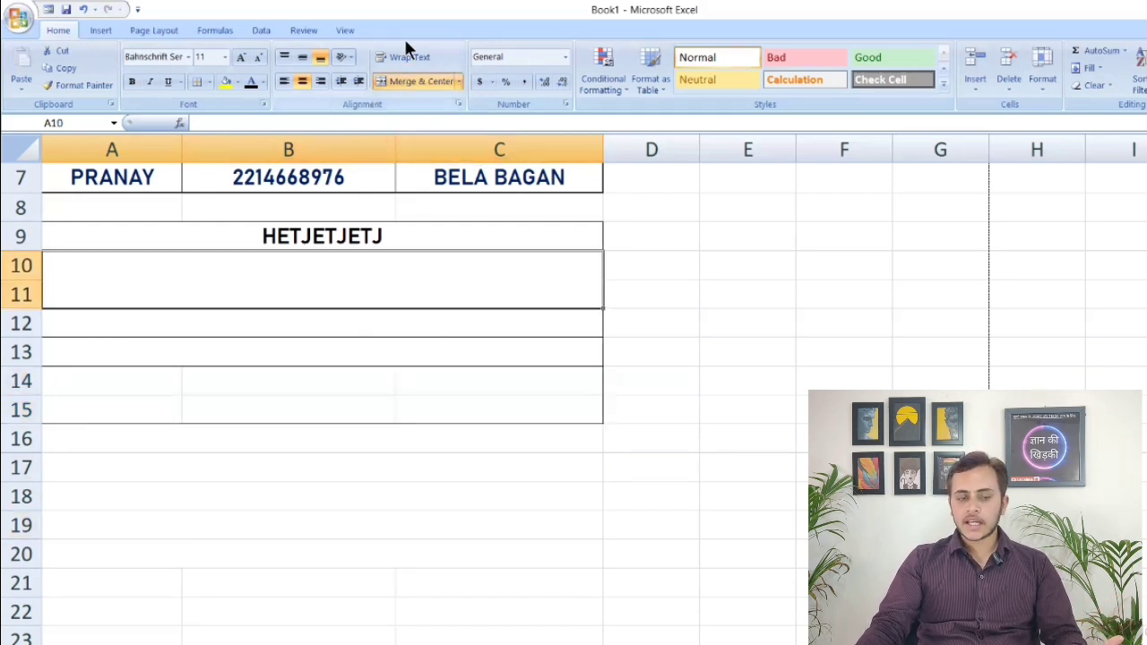
{"action": "left_click", "coordinate": [456, 86]}
{"action": "left_click", "coordinate": [448, 154]}
{"action": "left_click", "coordinate": [358, 414]}
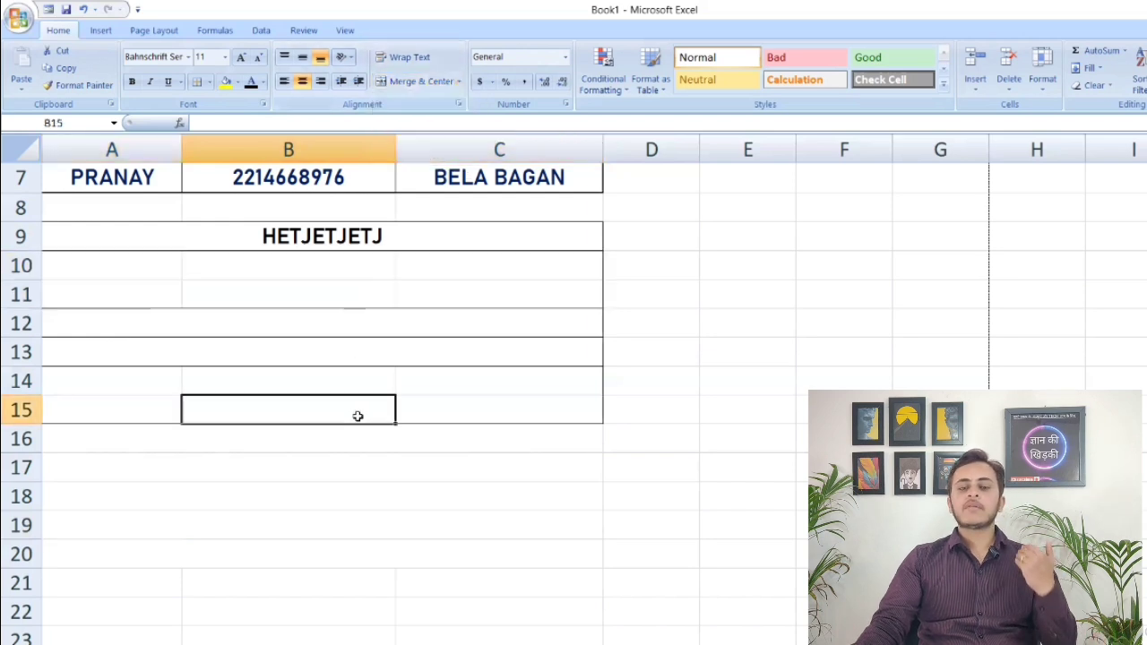
Unmerge the row 9 cell containing HETJETJETJ
{"action": "left_click", "coordinate": [228, 227]}
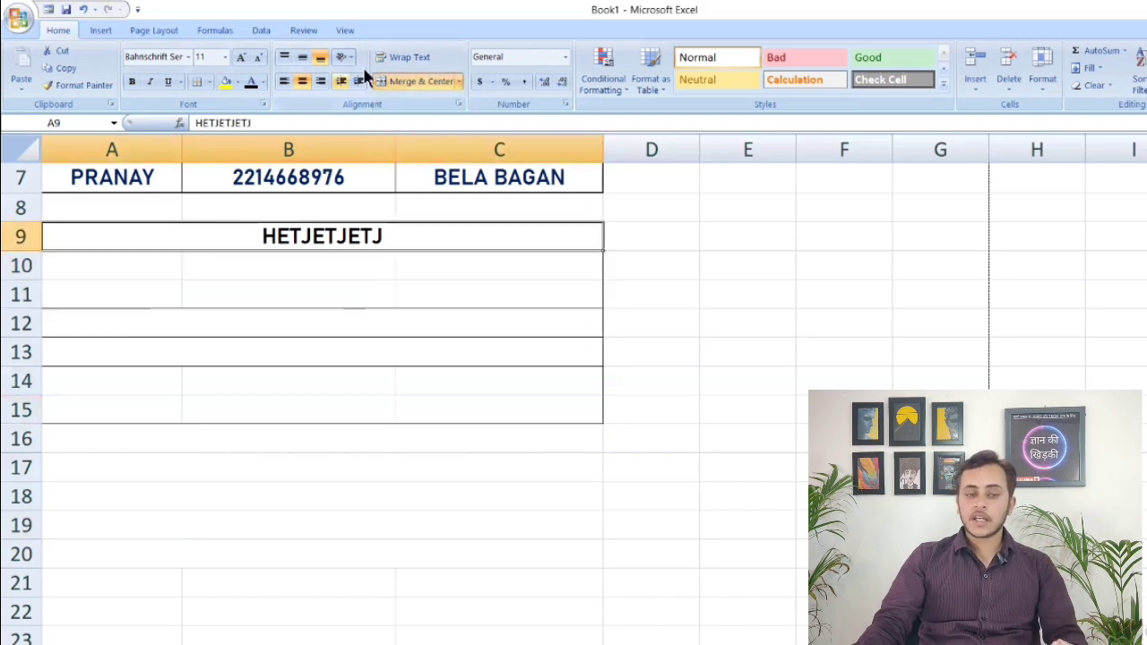
{"action": "left_click", "coordinate": [457, 81]}
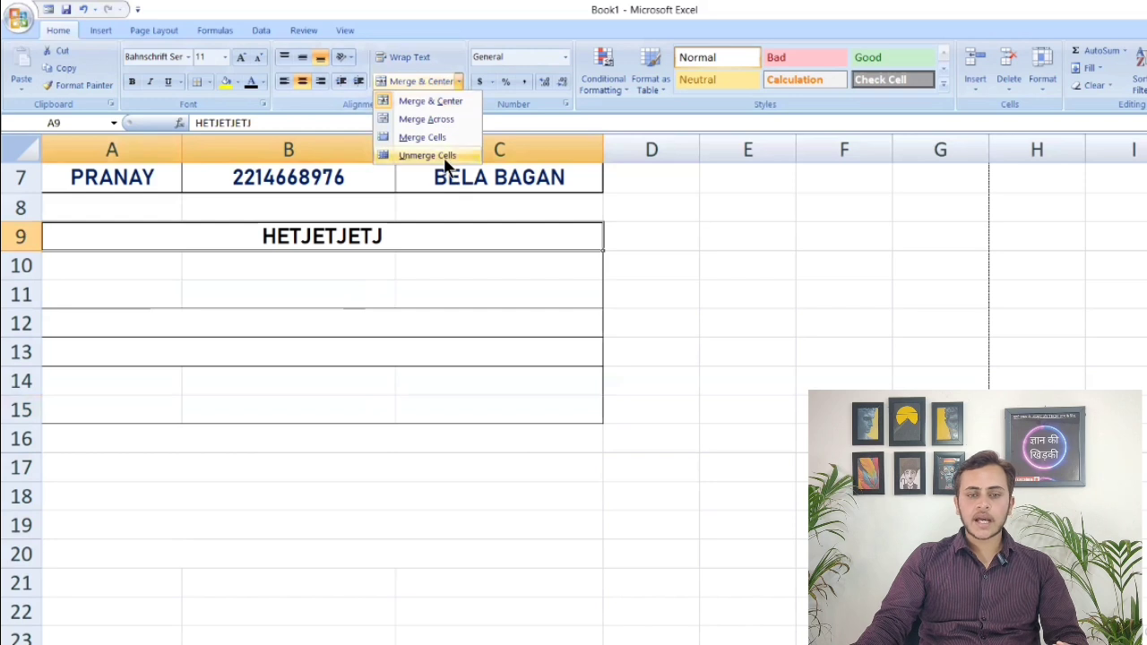
{"action": "left_click", "coordinate": [448, 154]}
{"action": "left_click", "coordinate": [382, 498]}
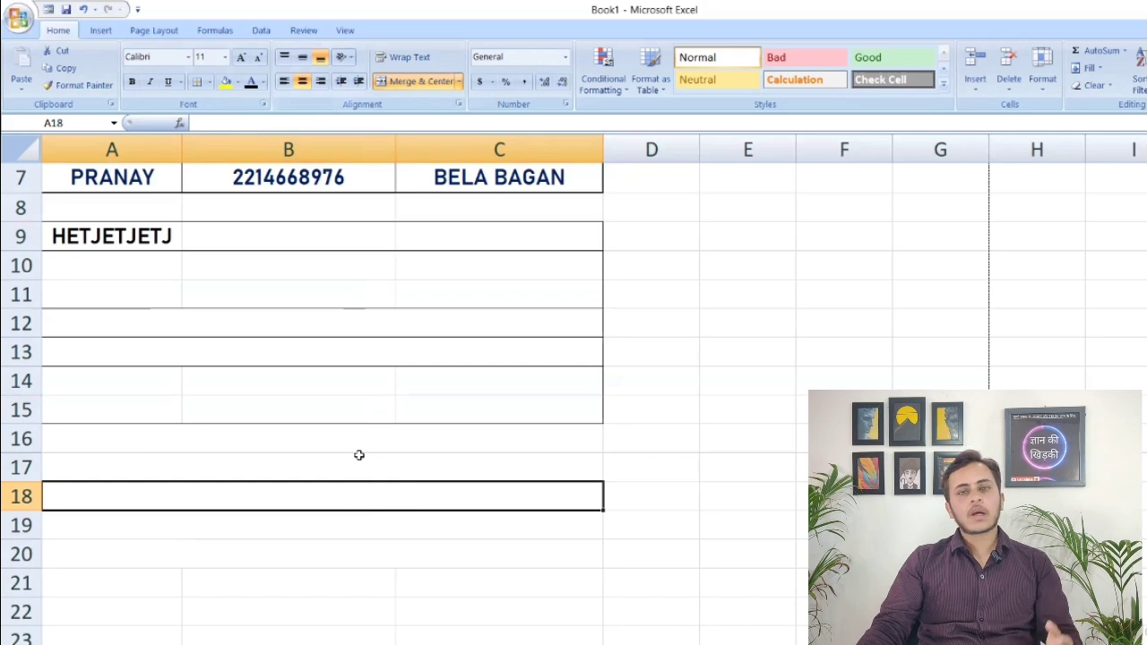
Unmerge the yellow DATA ENTRY title cell in row 1 above the table
{"action": "scroll", "coordinate": [358, 455], "scroll_direction": "up", "scroll_amount": 2}
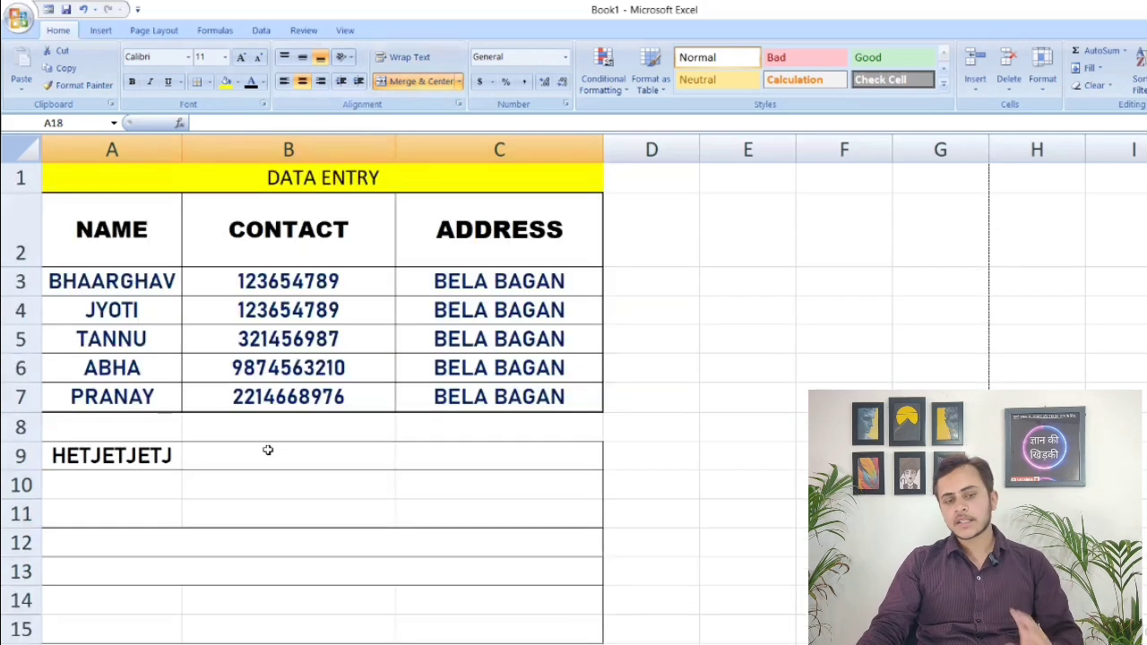
{"action": "scroll", "coordinate": [307, 432], "scroll_direction": "down", "scroll_amount": 6}
{"action": "scroll", "coordinate": [308, 430], "scroll_direction": "up", "scroll_amount": 6}
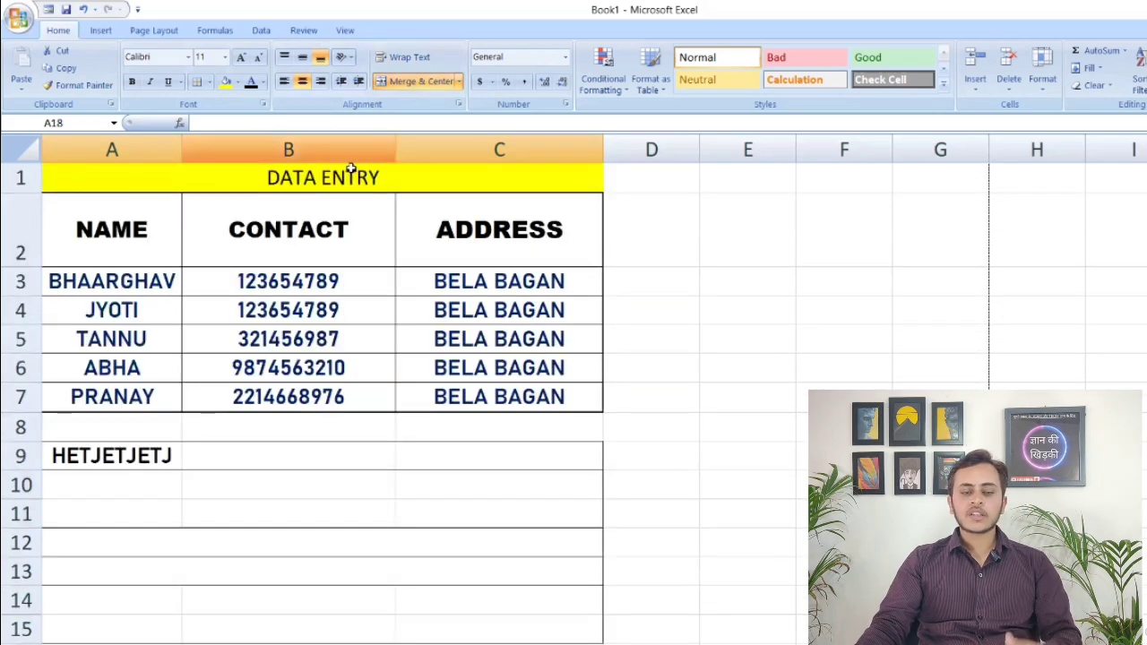
{"action": "left_click", "coordinate": [352, 169]}
{"action": "left_click", "coordinate": [459, 79]}
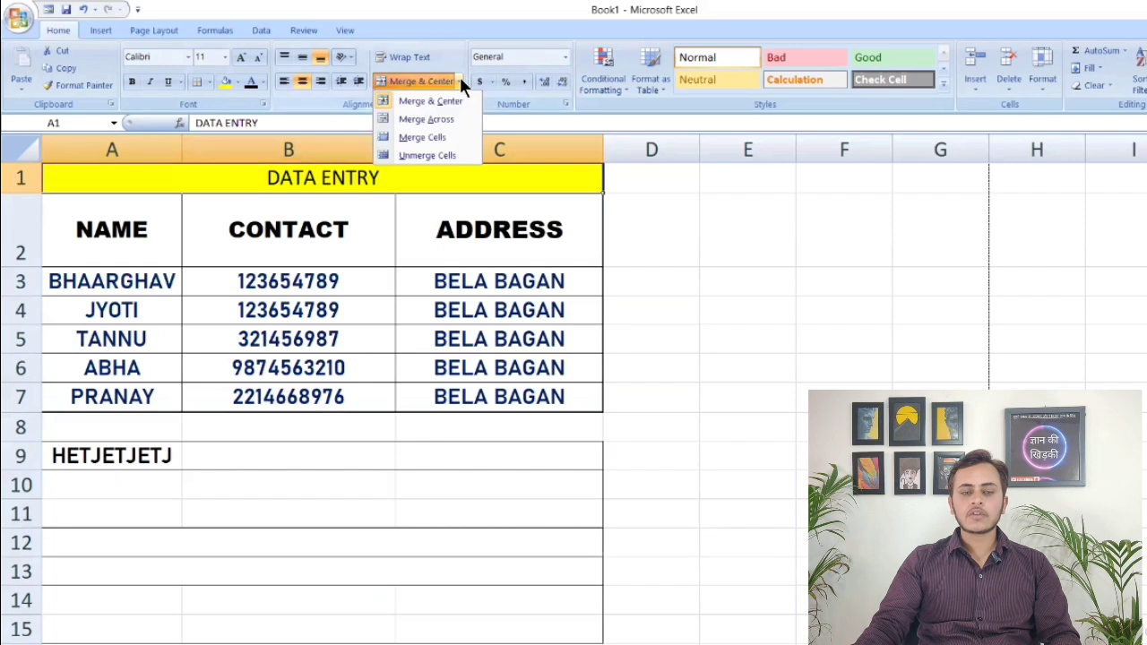
{"action": "left_click", "coordinate": [424, 157]}
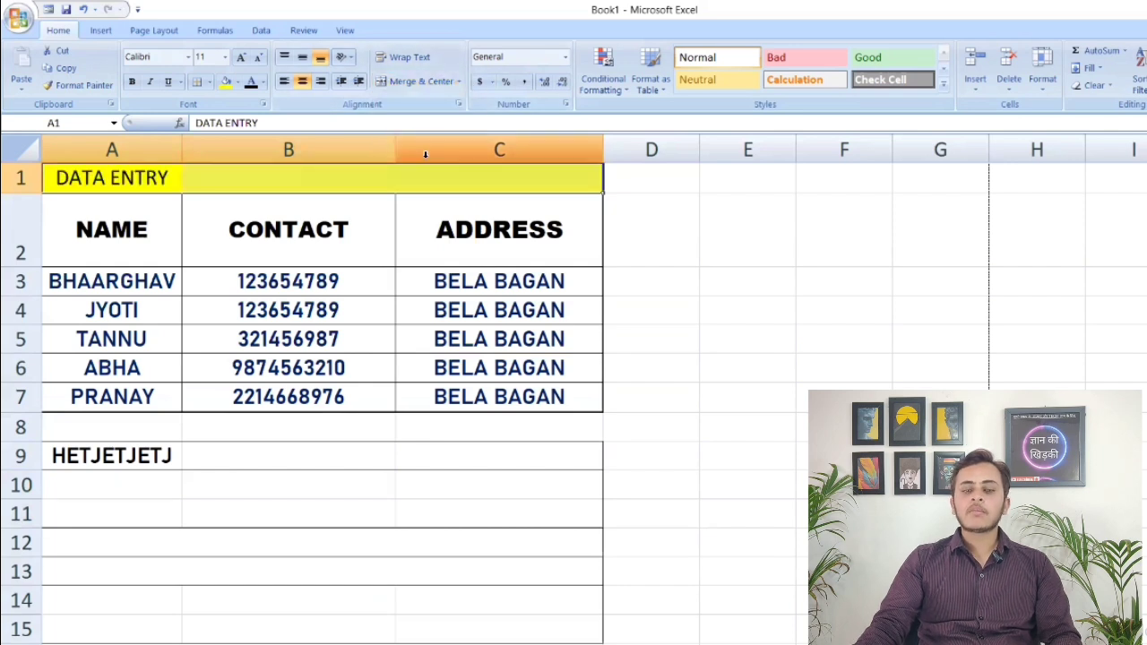
{"action": "left_click", "coordinate": [299, 544]}
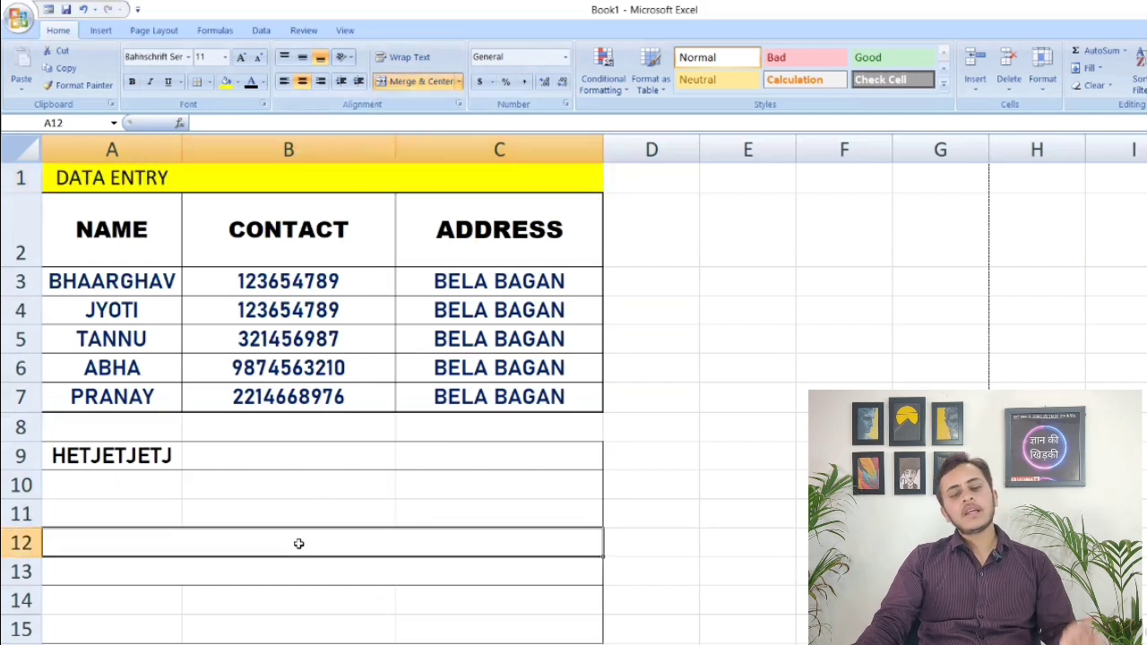
Apply All Borders to title cells A1:C1 and check each of the three separate cells
{"action": "left_click_drag", "start_coordinate": [171, 184], "coordinate": [421, 176]}
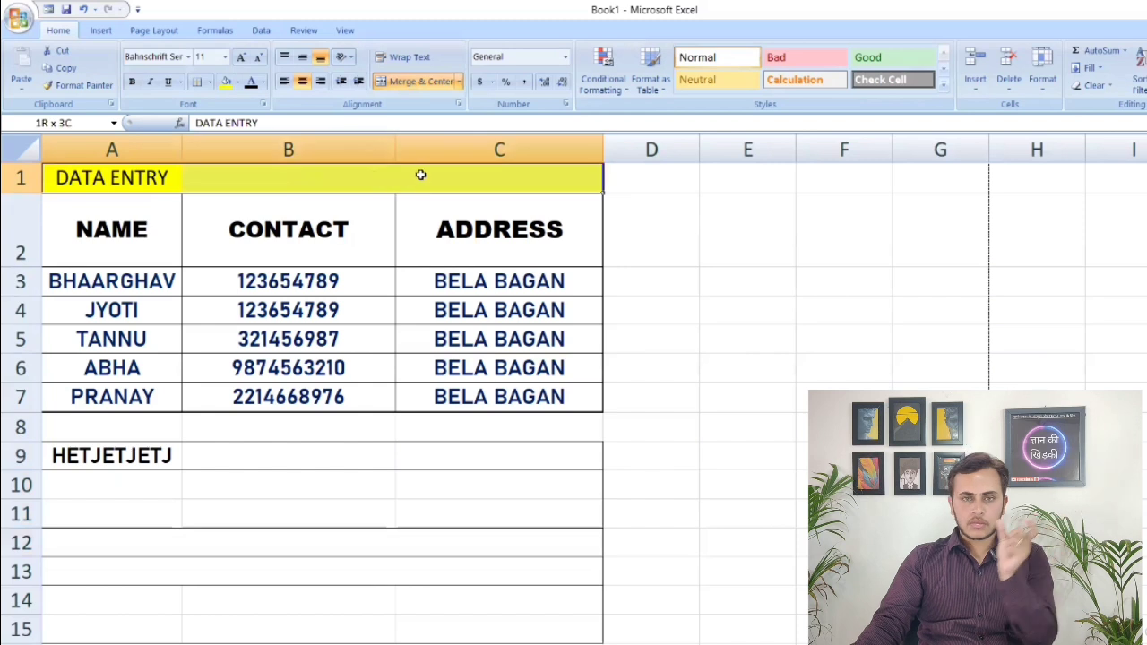
{"action": "left_click", "coordinate": [206, 81]}
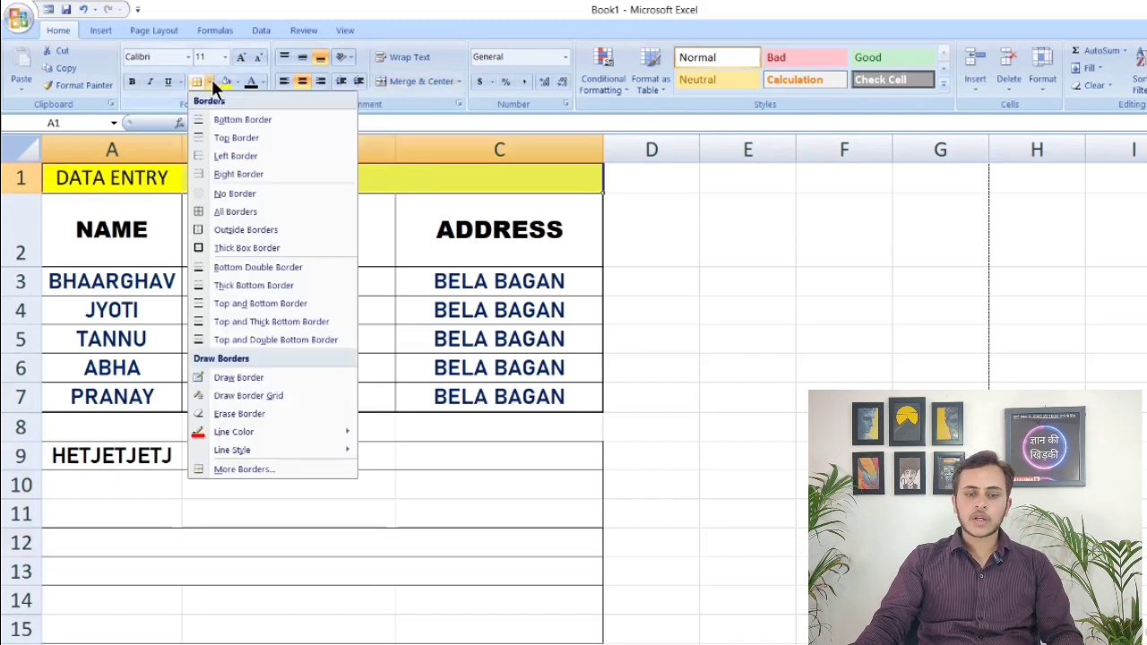
{"action": "left_click", "coordinate": [238, 212]}
{"action": "left_click", "coordinate": [289, 543]}
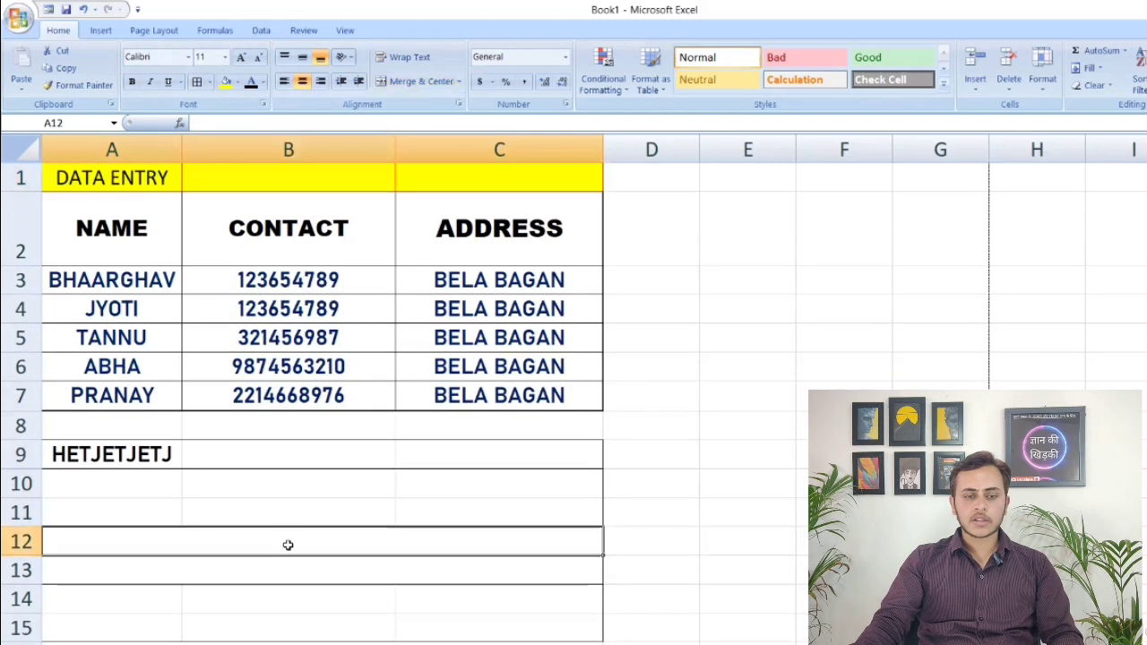
{"action": "left_click", "coordinate": [103, 180]}
{"action": "left_click", "coordinate": [269, 175]}
{"action": "left_click", "coordinate": [464, 177]}
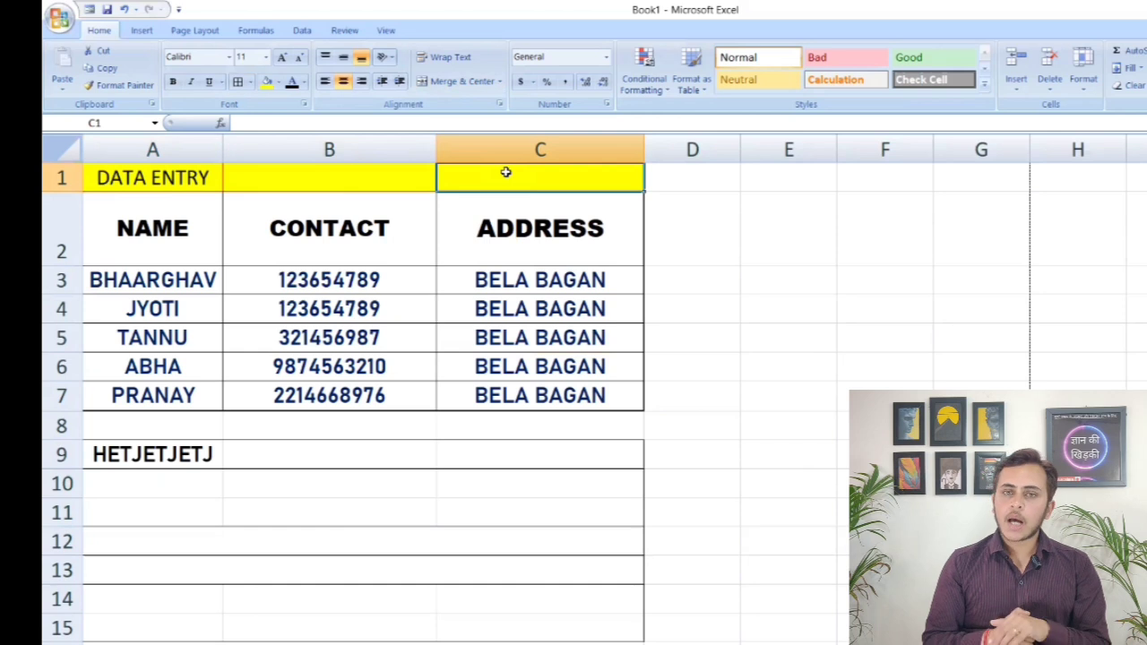
Try to apply Merge Across to the vertical single-column range D16:D19
{"action": "scroll", "coordinate": [440, 404], "scroll_direction": "down", "scroll_amount": 4}
{"action": "left_click_drag", "start_coordinate": [697, 268], "coordinate": [681, 340]}
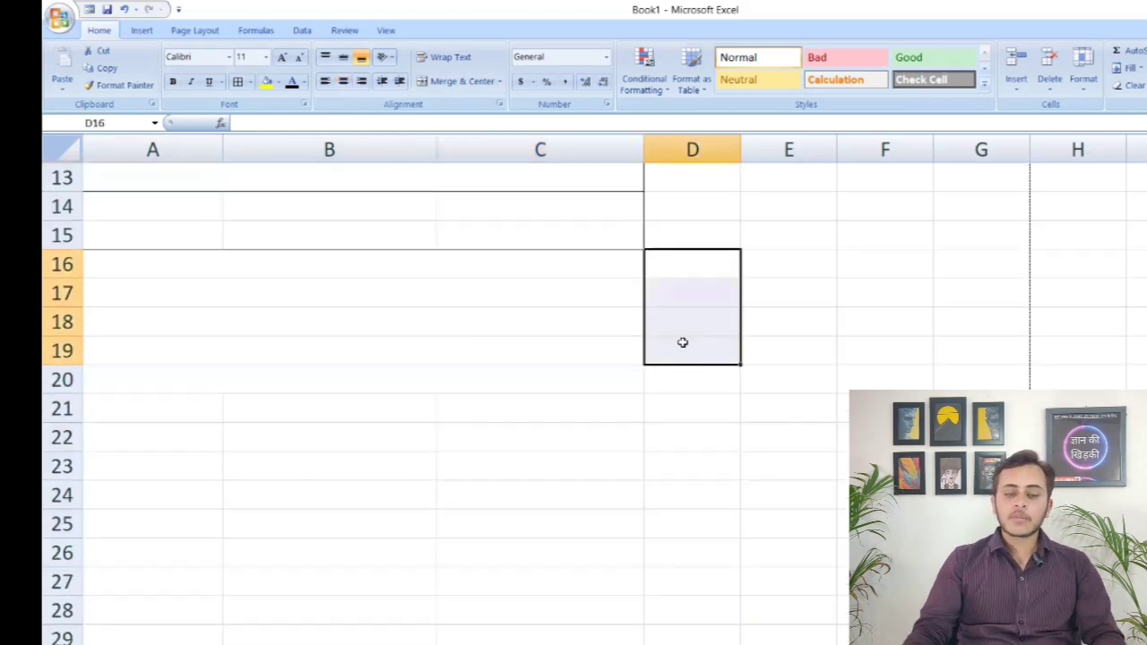
{"action": "left_click", "coordinate": [499, 81]}
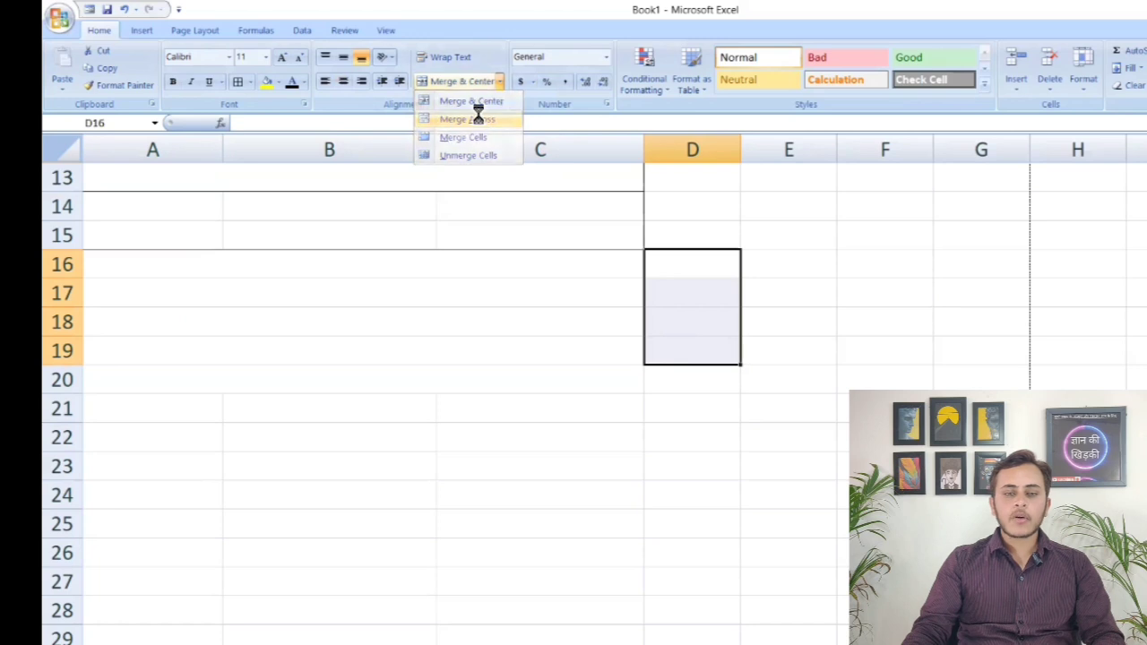
{"action": "left_click", "coordinate": [478, 117]}
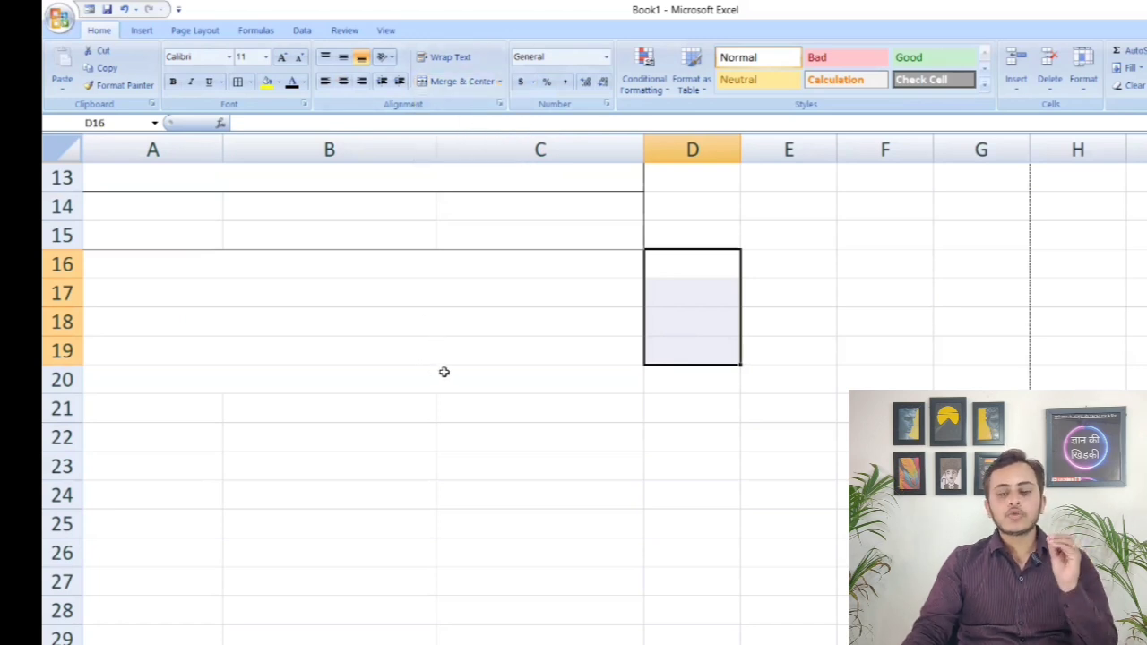
{"action": "left_click", "coordinate": [486, 376]}
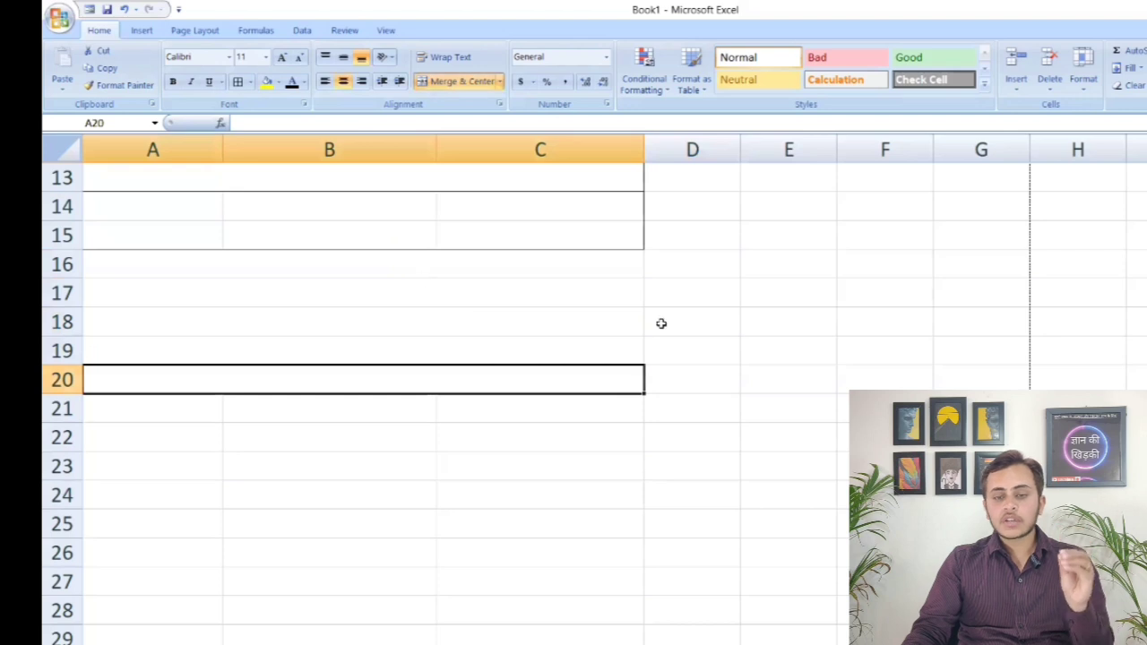
{"action": "left_click_drag", "start_coordinate": [494, 438], "coordinate": [795, 431]}
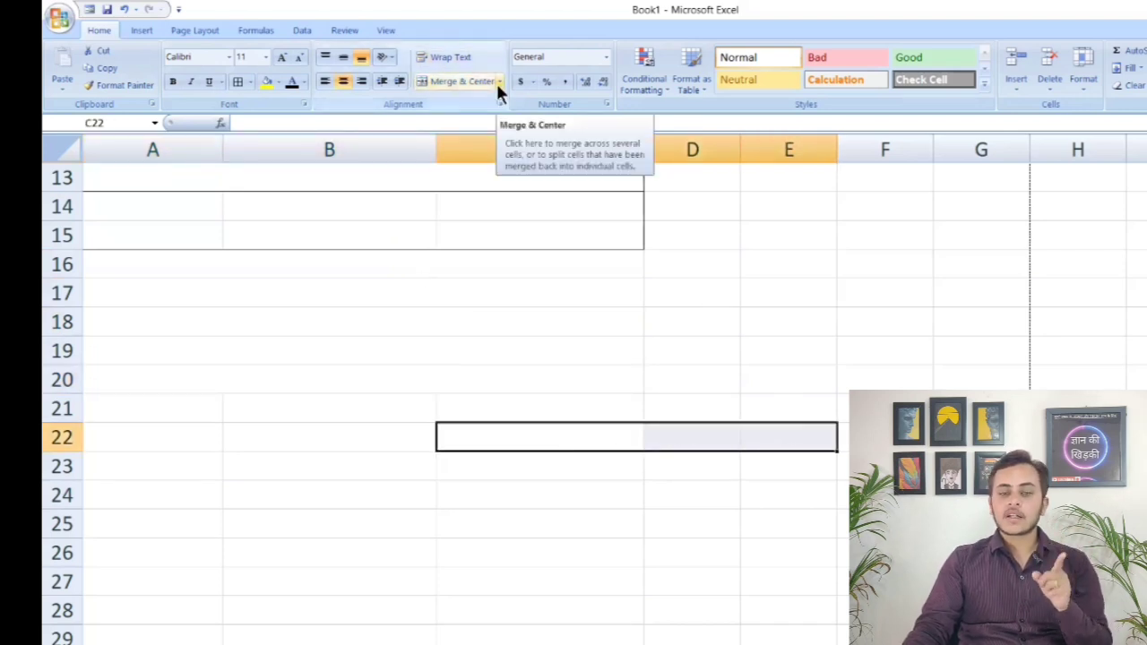
{"action": "key", "text": "Down"}
{"action": "key", "text": "Down"}
{"action": "key", "text": "Down"}
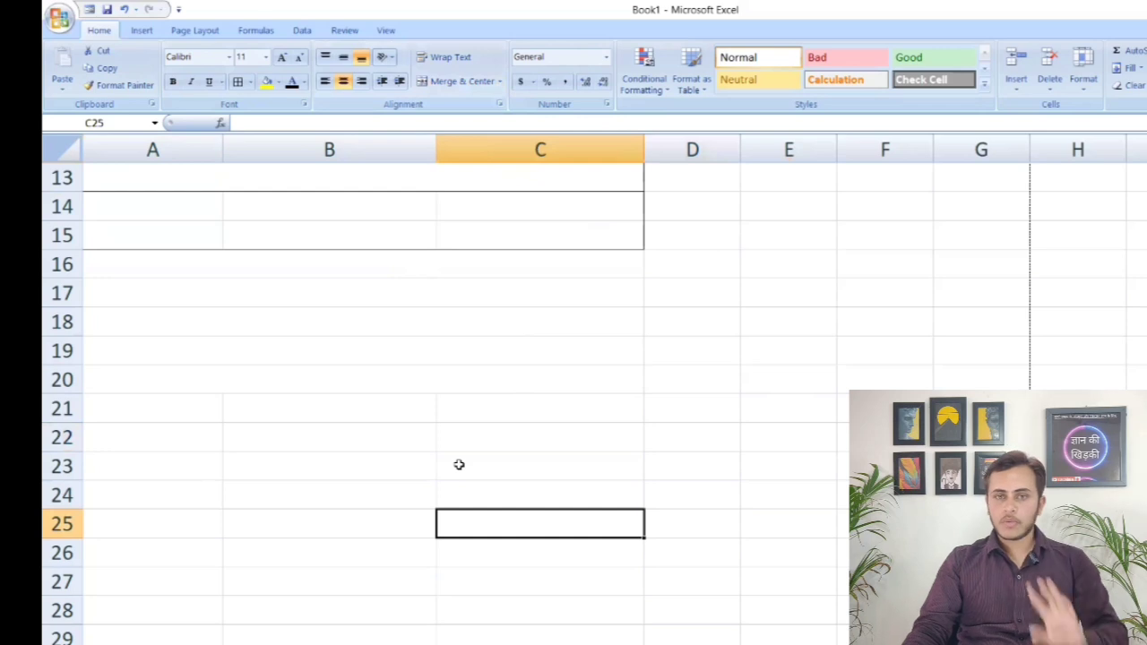